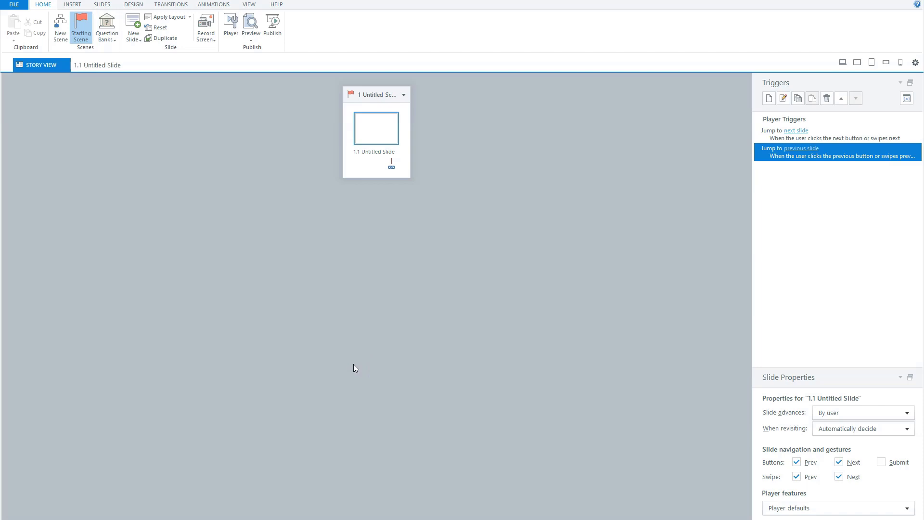
# Change the story size from 720x540 (4:3) to the 720x405 (16:9) widescreen preset.
pyautogui.click(130, 4)
pyautogui.click(13, 26)
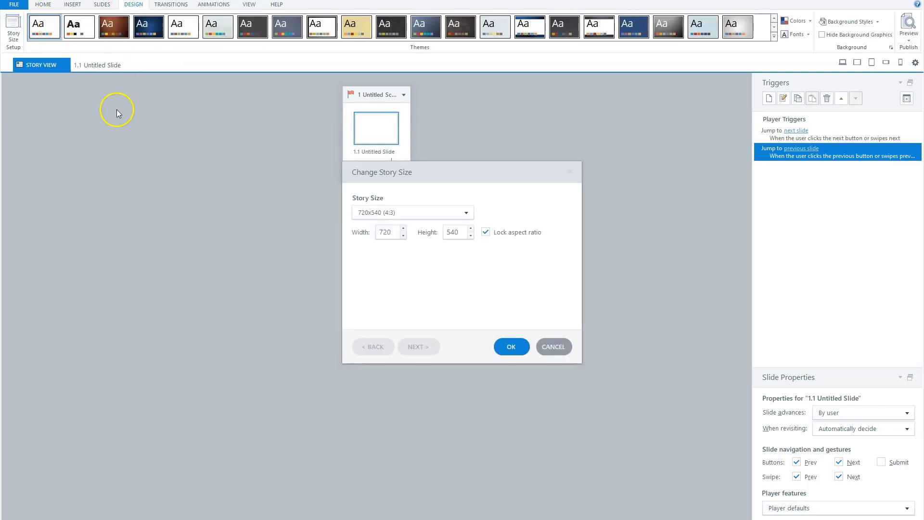
pyautogui.click(466, 213)
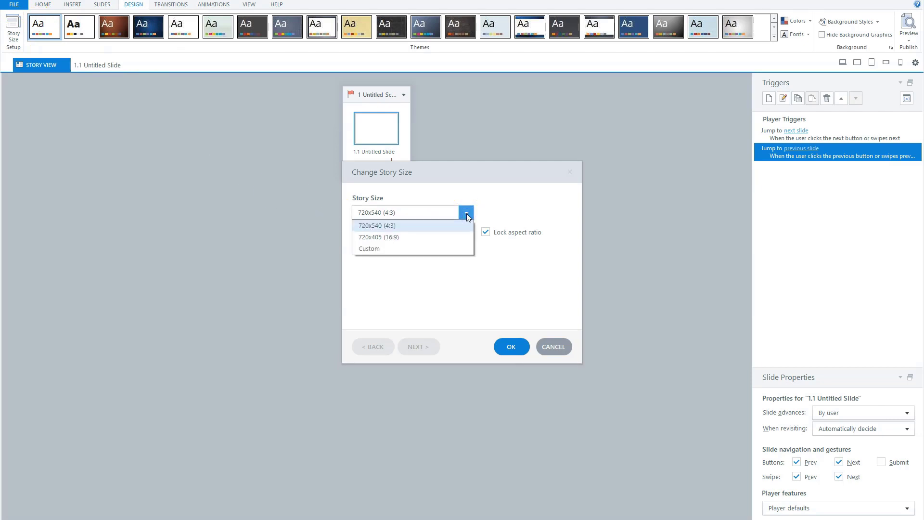
pyautogui.click(411, 241)
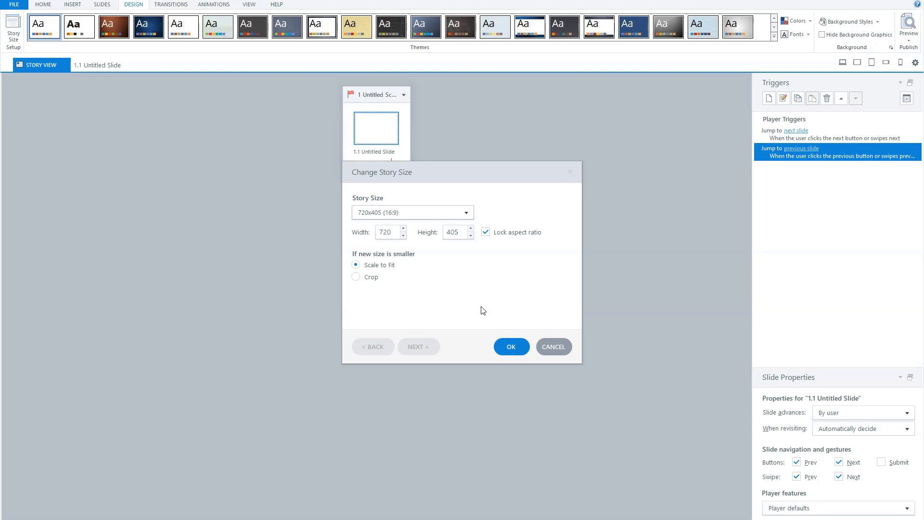
pyautogui.click(511, 345)
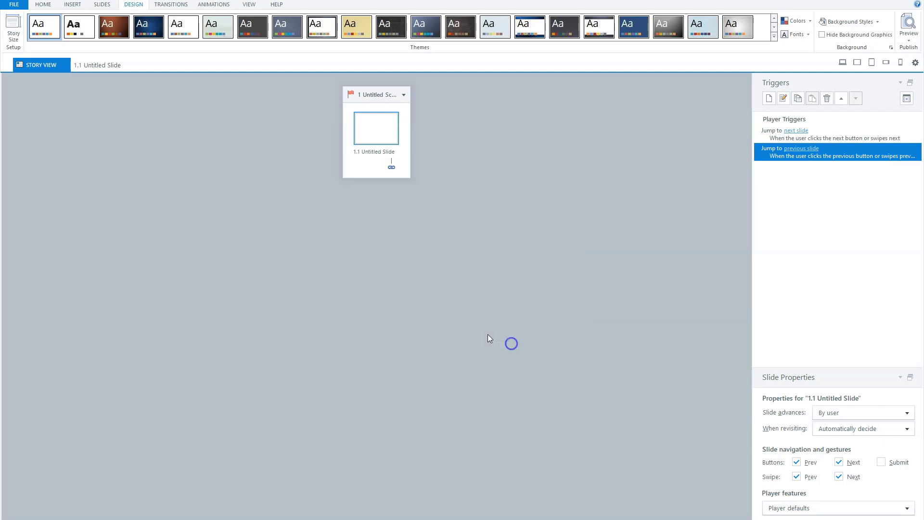
# Open slide 1.1 and insert the skyline photo from a 'city' stock photo search.
pyautogui.click(332, 376)
pyautogui.doubleClick(373, 131)
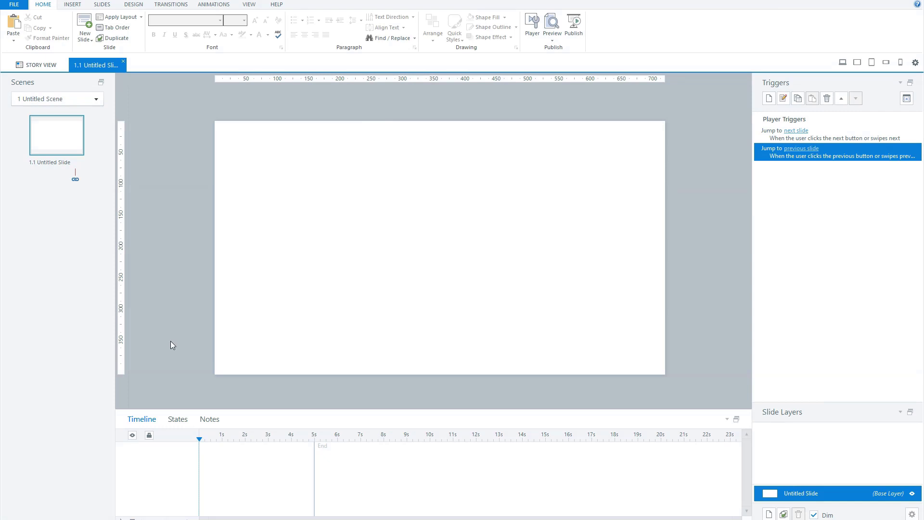
pyautogui.click(72, 5)
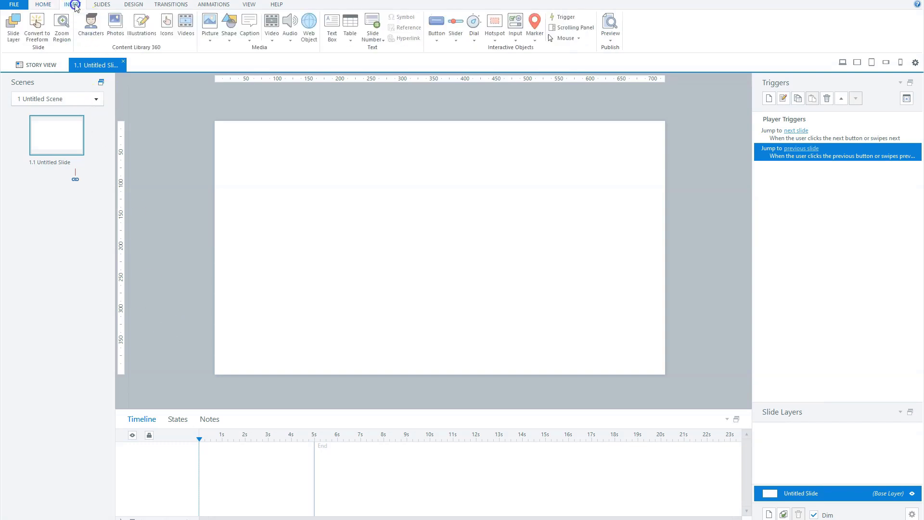
pyautogui.click(114, 23)
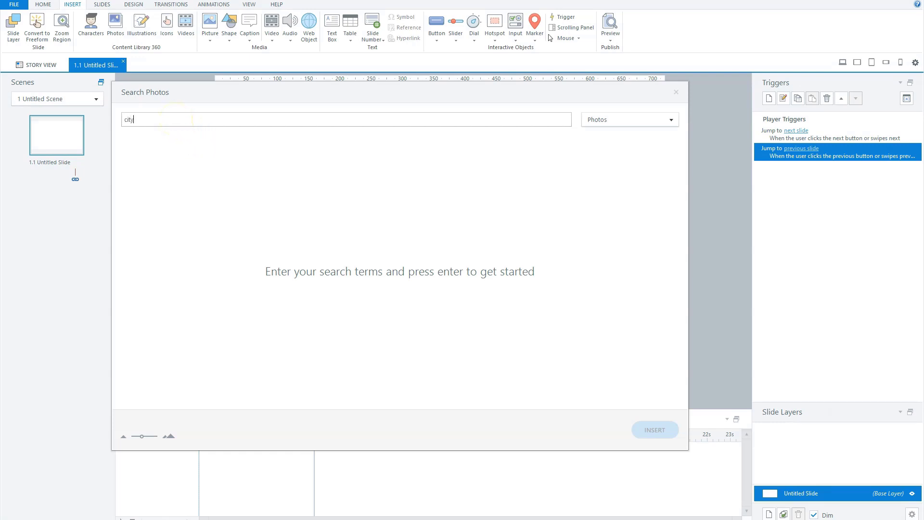
pyautogui.press('Return')
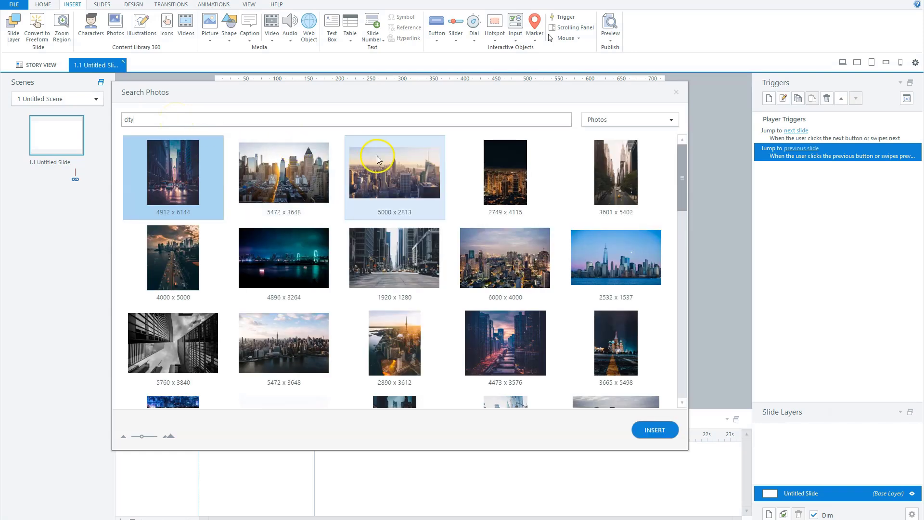
pyautogui.click(378, 160)
pyautogui.click(649, 427)
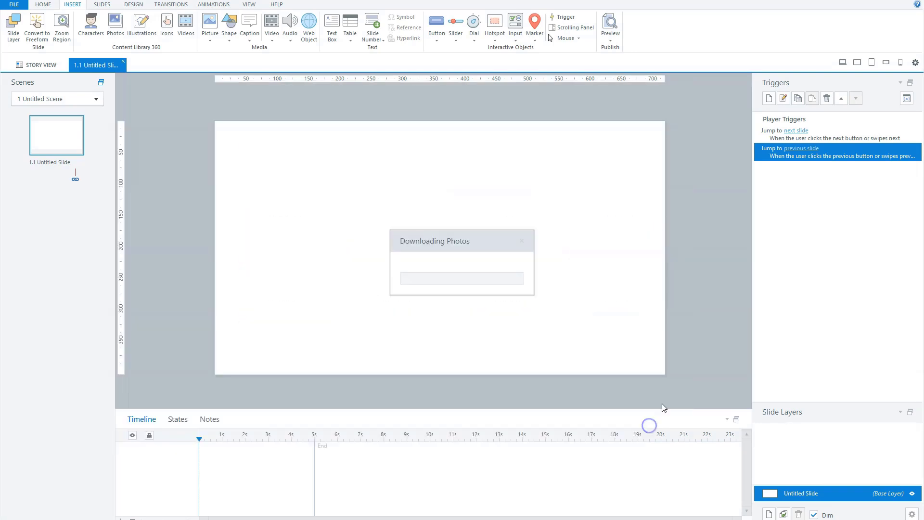
pyautogui.click(675, 359)
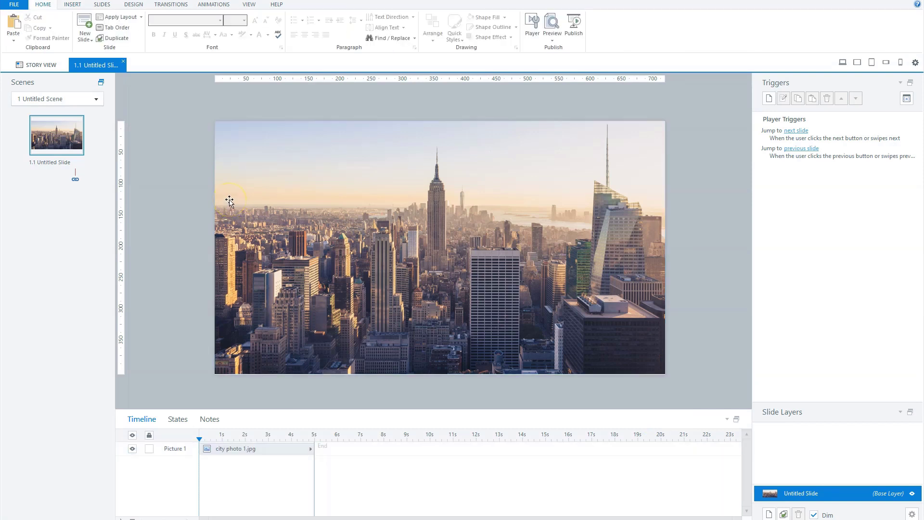
# Draw a text box over the sky and type the heading THE CITY THAT.
pyautogui.click(73, 4)
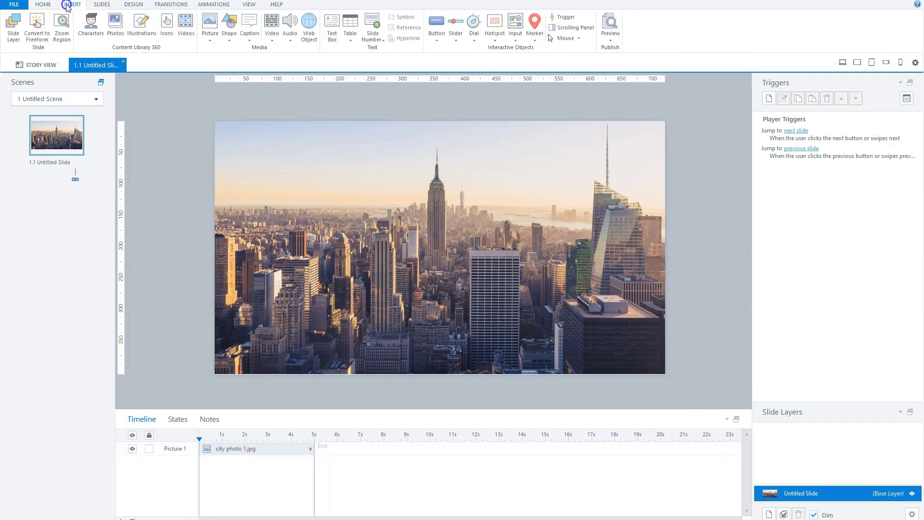
pyautogui.click(331, 26)
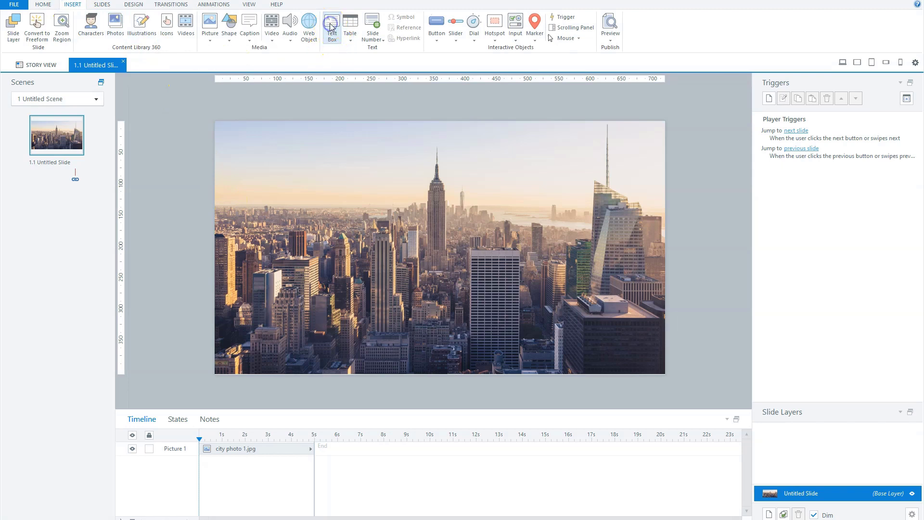
pyautogui.moveTo(296, 164); pyautogui.dragTo(578, 208)
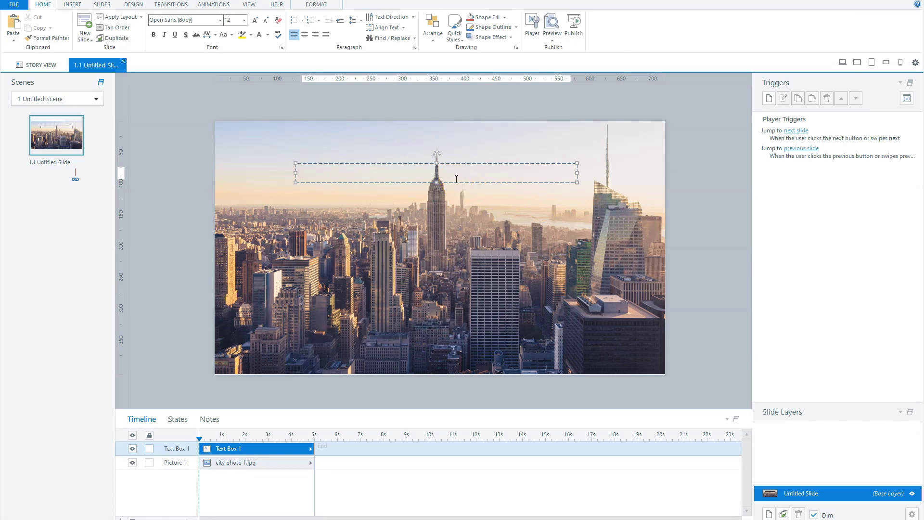
pyautogui.write('THE CITY THAT')
# Centre and bold the heading, growing its font size to 28 pt.
pyautogui.moveTo(381, 175); pyautogui.dragTo(282, 175)
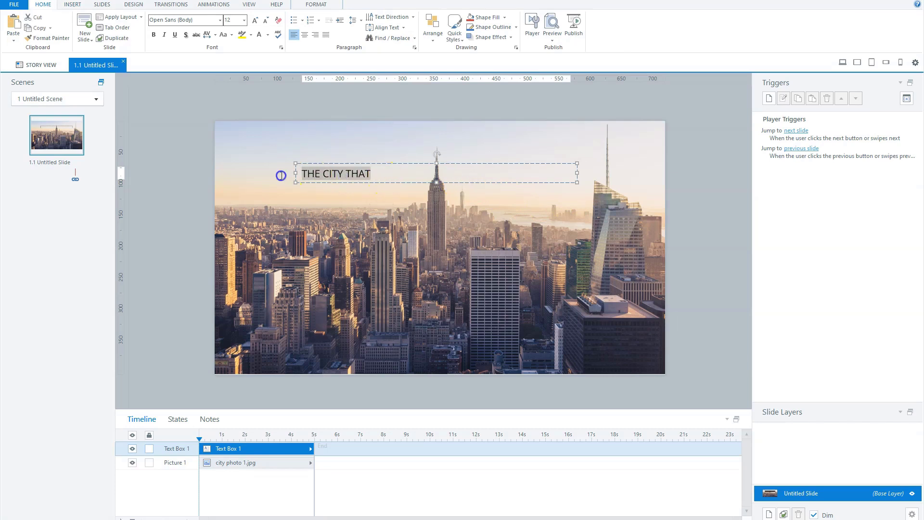
pyautogui.click(304, 35)
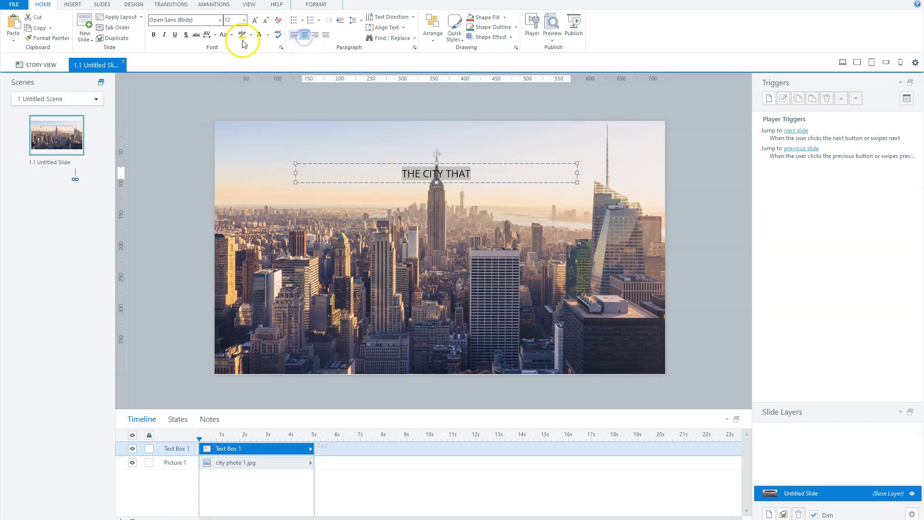
pyautogui.click(154, 34)
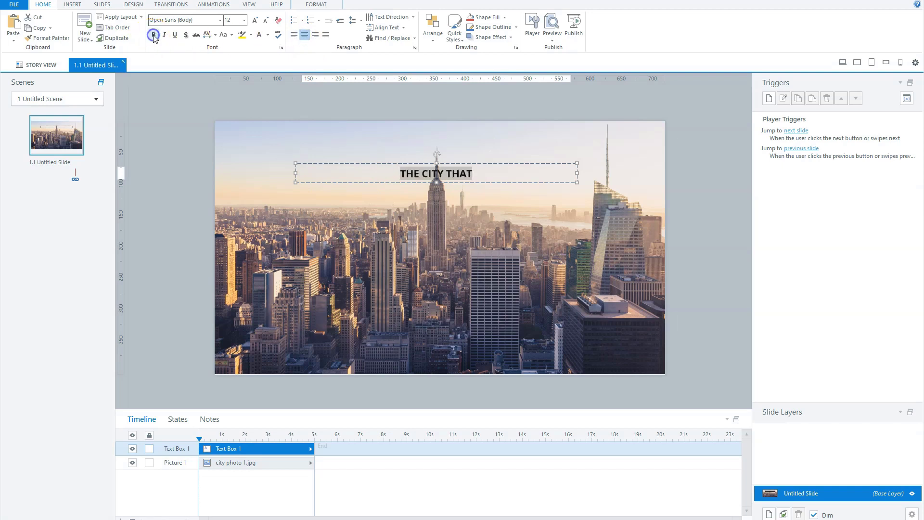
pyautogui.click(255, 20)
pyautogui.click(255, 20)
pyautogui.click(255, 20)
pyautogui.click(255, 20)
pyautogui.click(256, 21)
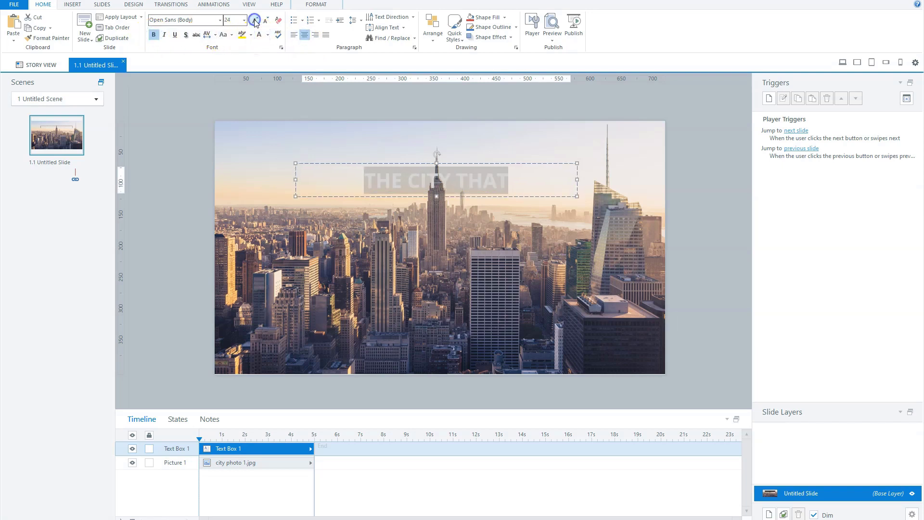
pyautogui.click(255, 21)
# Group the skyline photo and THE CITY THAT heading as Group 1 and expand it in the timeline.
pyautogui.click(193, 210)
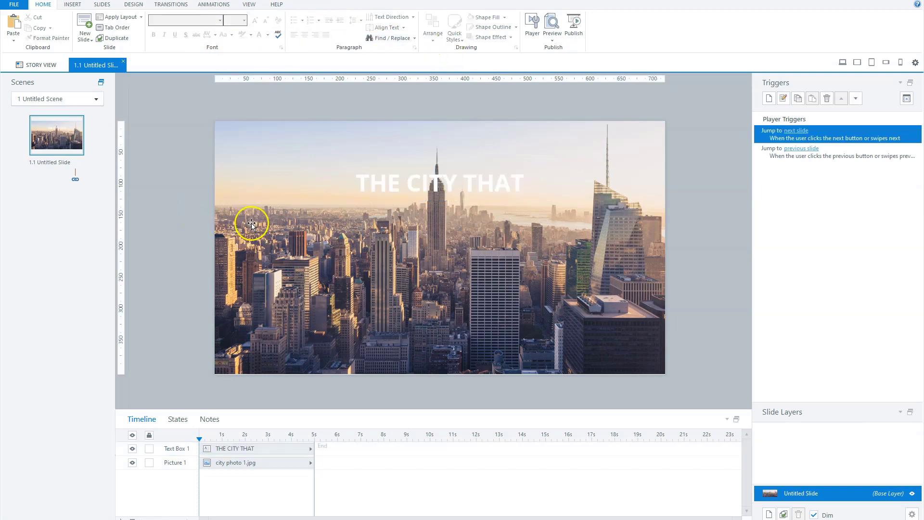
pyautogui.click(252, 224)
pyautogui.click(207, 227)
pyautogui.click(284, 230)
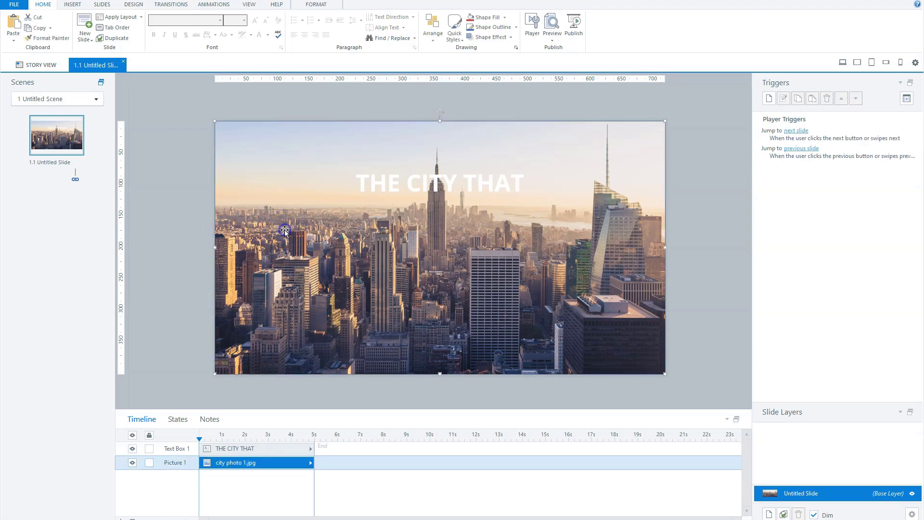
pyautogui.keyDown('shift'); pyautogui.click(432, 183); pyautogui.keyUp('shift')
pyautogui.rightClick(427, 163)
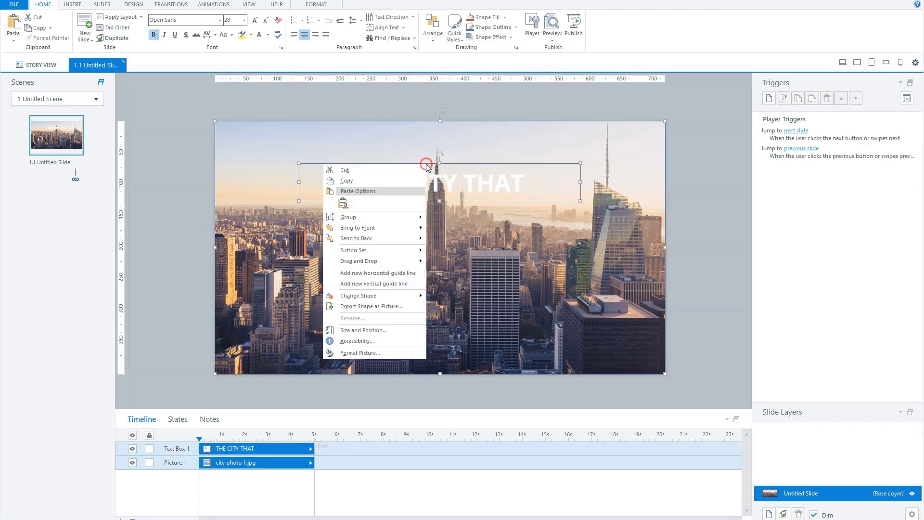
pyautogui.moveTo(407, 217)
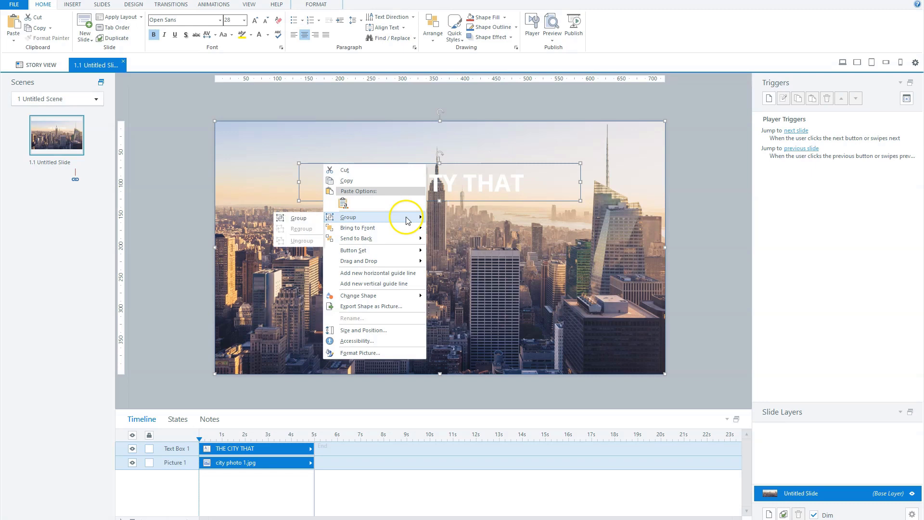
pyautogui.click(291, 219)
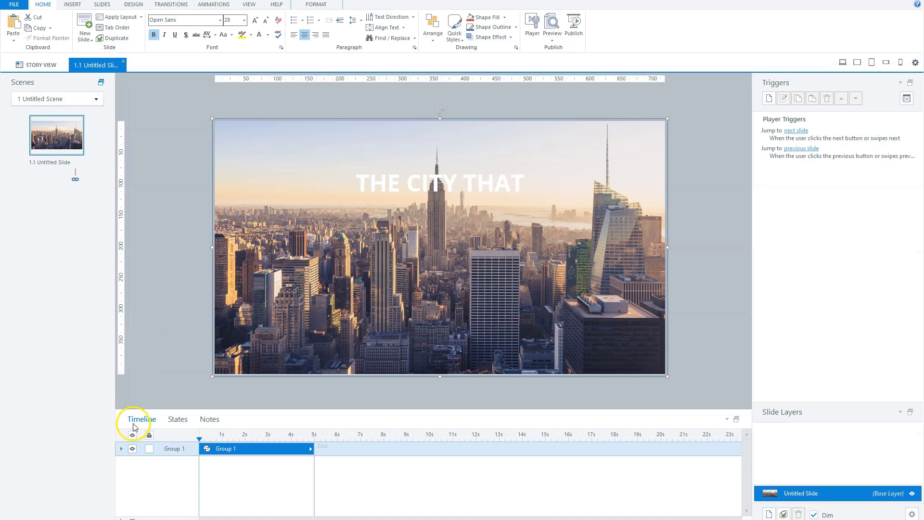
pyautogui.click(121, 449)
pyautogui.click(122, 449)
pyautogui.click(122, 450)
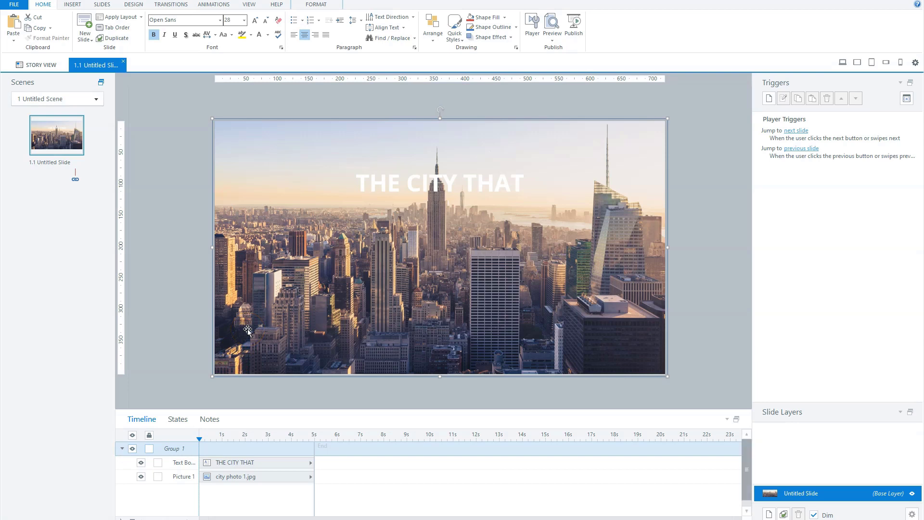
# Duplicate the photo group and set the copy's vertical position to 405 px.
pyautogui.hotkey('ctrl', 'd')
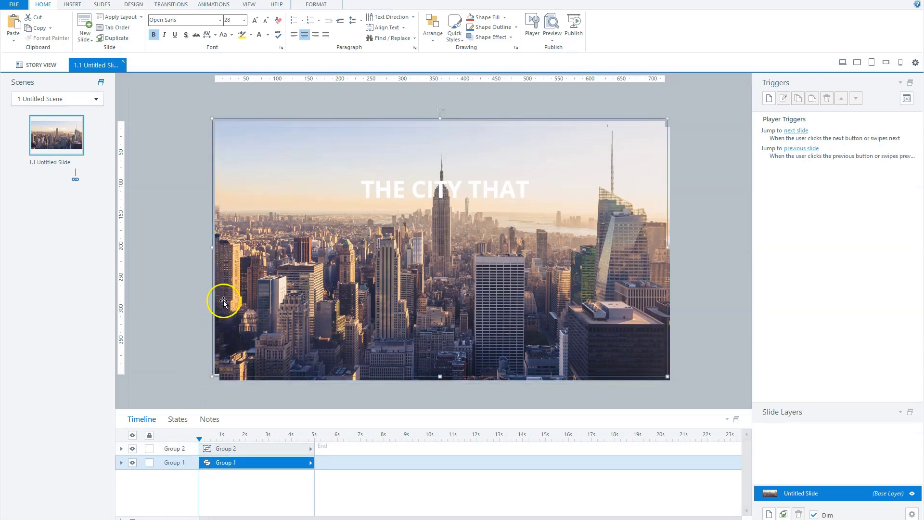
pyautogui.click(240, 237)
pyautogui.moveTo(240, 237); pyautogui.dragTo(233, 264)
pyautogui.click(315, 4)
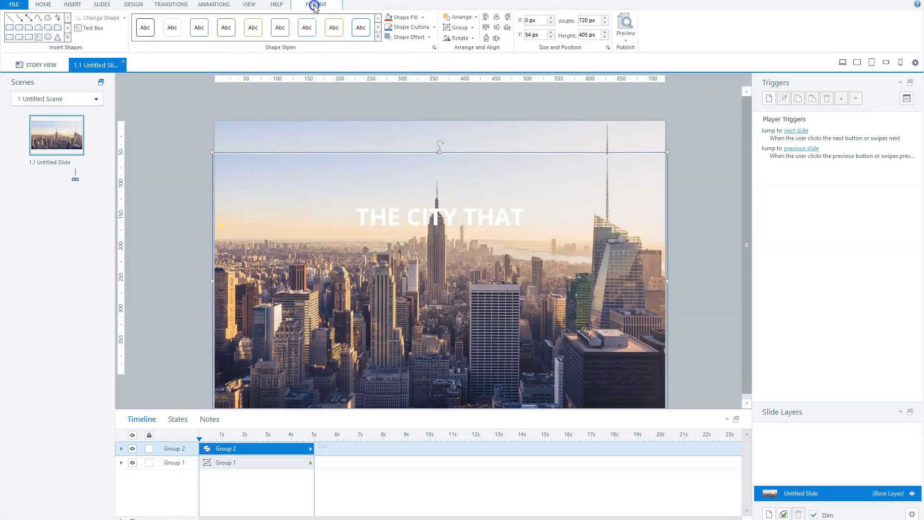
pyautogui.doubleClick(526, 36)
pyautogui.write('405')
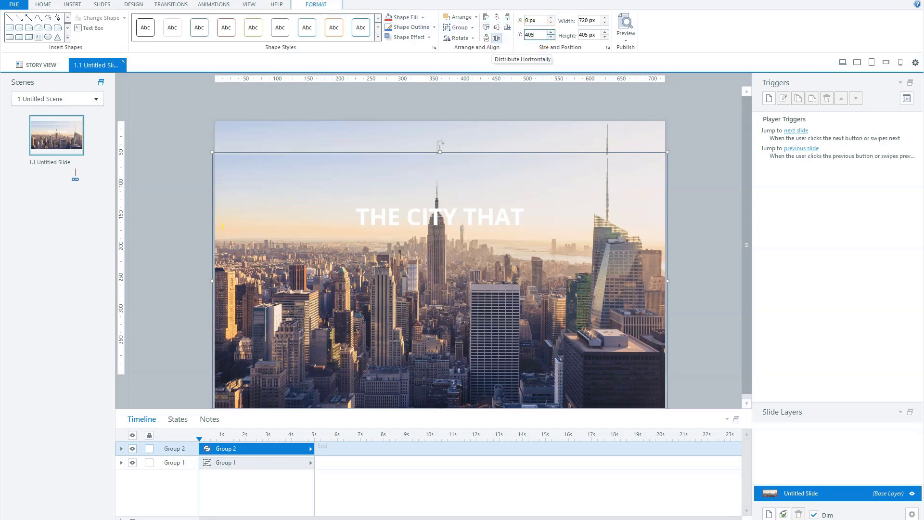
pyautogui.press('Return')
# Select the old heading text on the copy below the slide.
pyautogui.scroll(1, 508, 35)
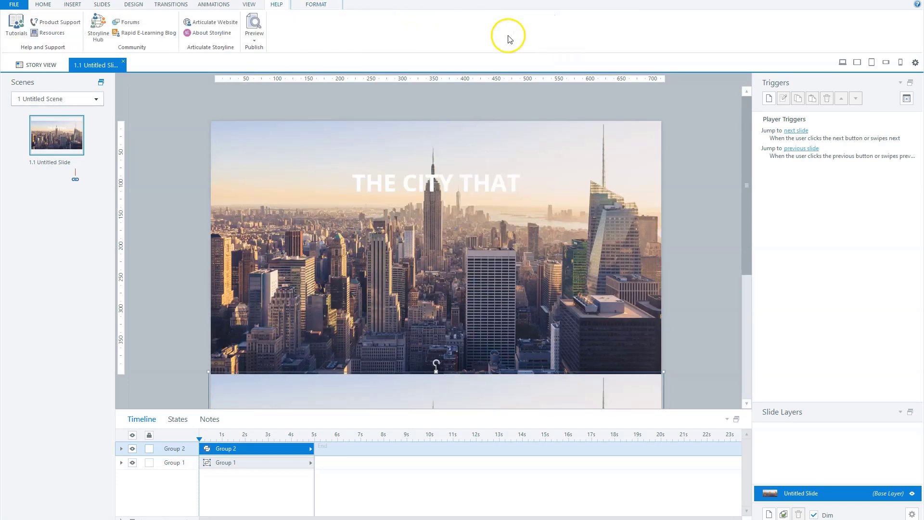
pyautogui.scroll(-4, 494, 260)
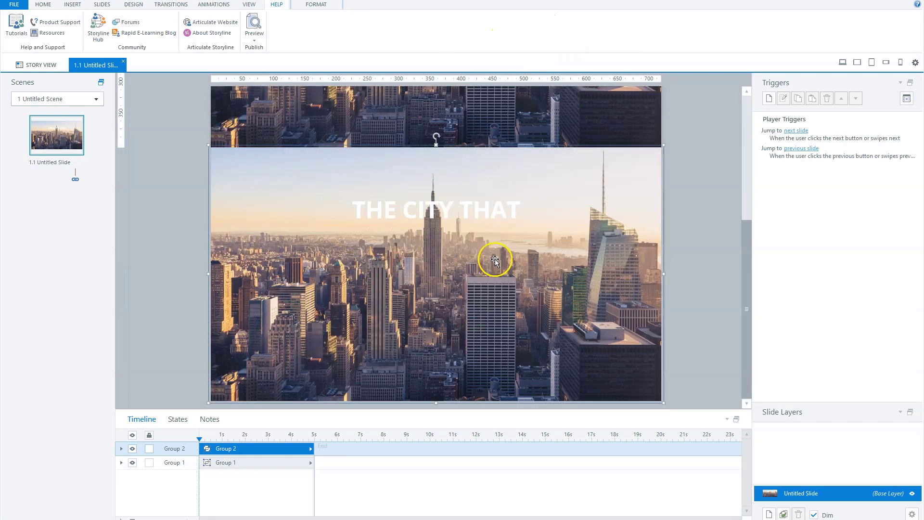
pyautogui.click(516, 206)
pyautogui.moveTo(516, 206); pyautogui.dragTo(320, 207)
# Retype the copy's heading as NEVER SLEEPS and swap its photo for the night-city bridge image.
pyautogui.write('NEVER SLEEPS')
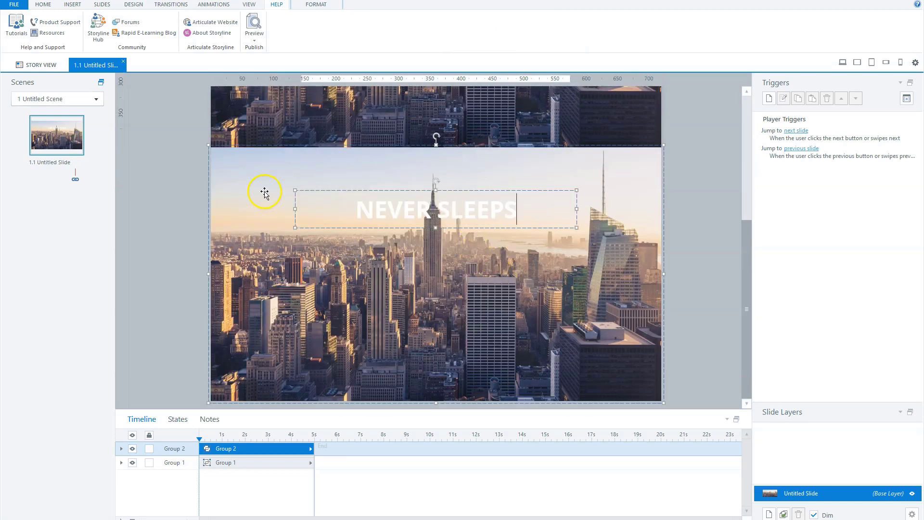
pyautogui.click(265, 191)
pyautogui.click(265, 192)
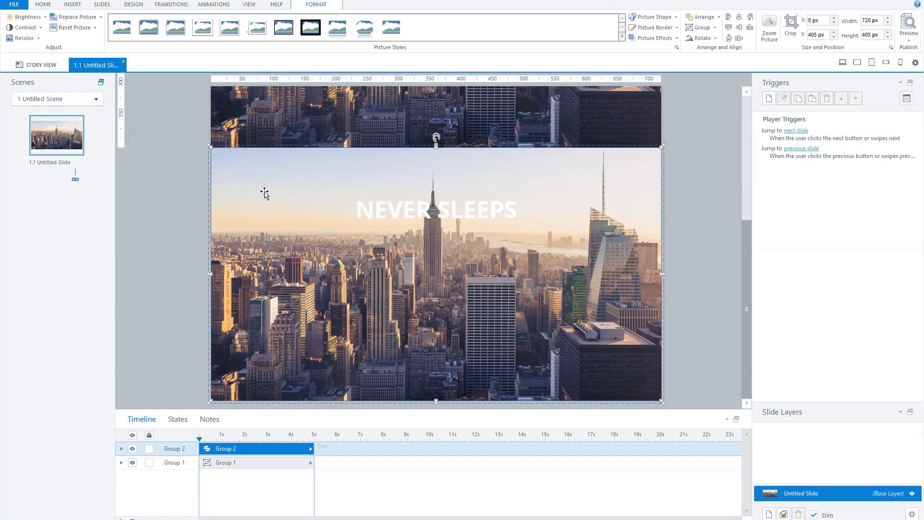
pyautogui.click(87, 19)
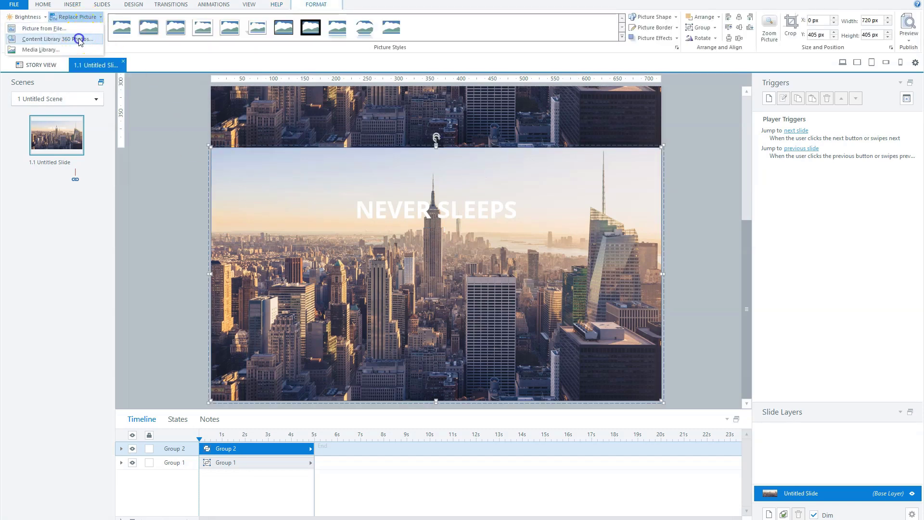
pyautogui.click(76, 39)
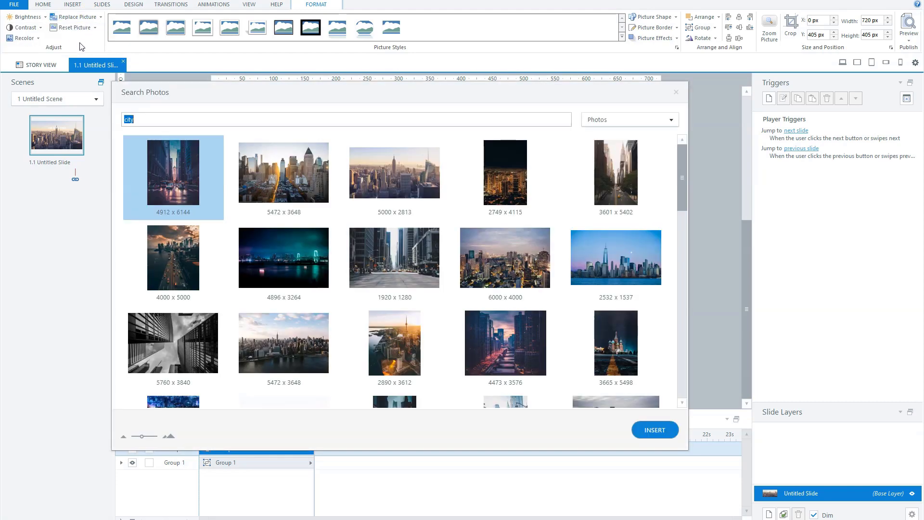
pyautogui.click(214, 204)
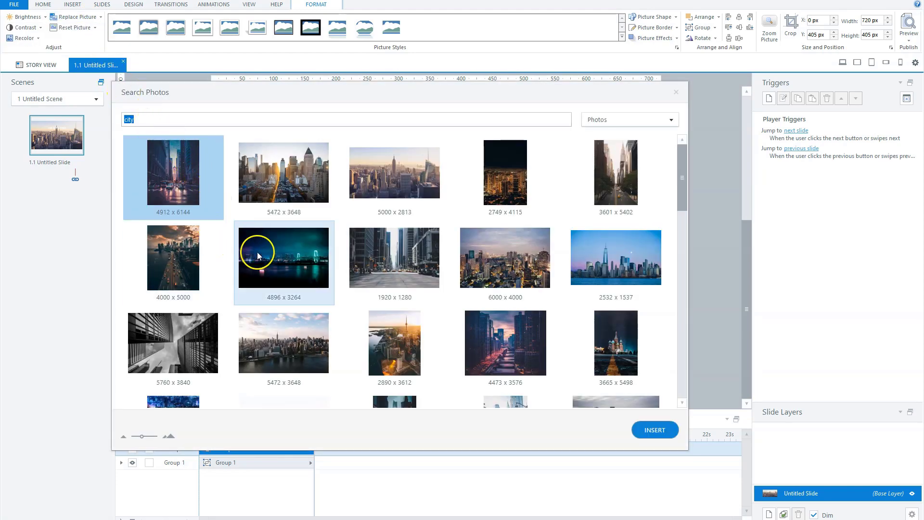
pyautogui.click(285, 258)
pyautogui.click(656, 430)
pyautogui.scroll(-4, 436, 288)
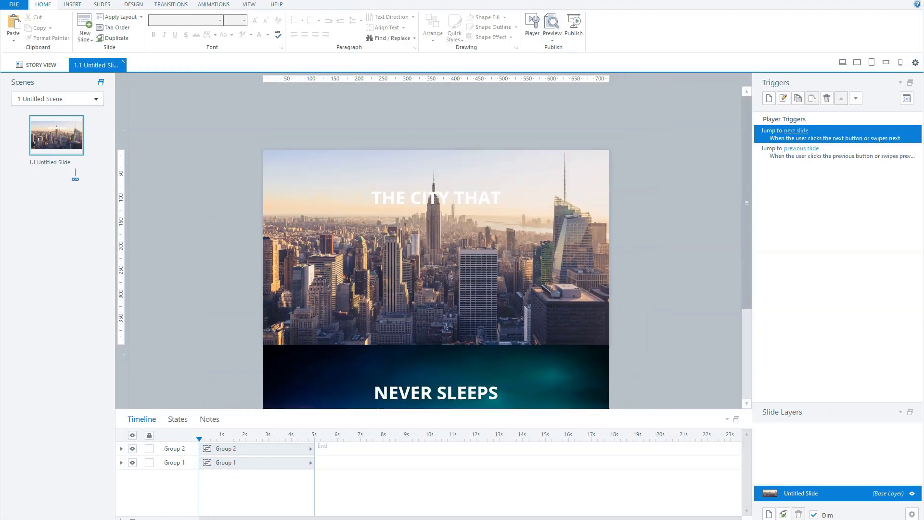
pyautogui.scroll(-2, 648, 302)
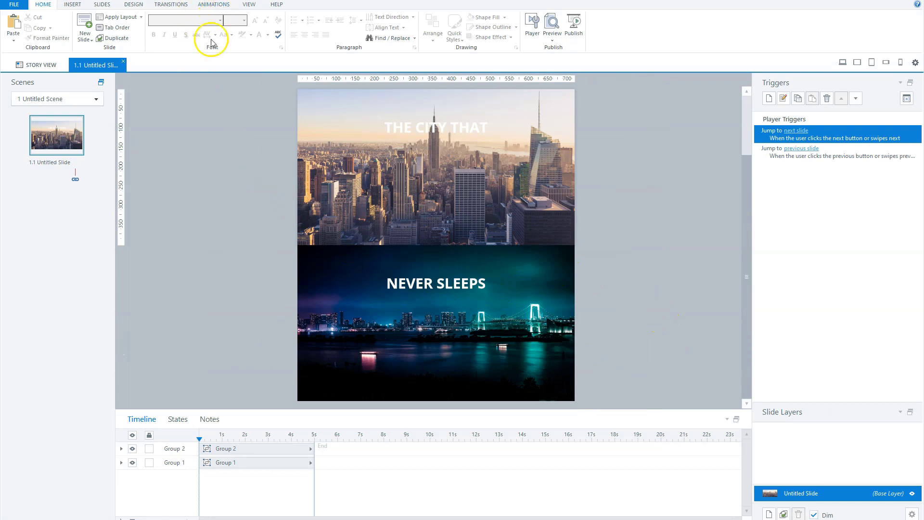
# Give Group 2 an upward line motion path and change its easing.
pyautogui.click(251, 451)
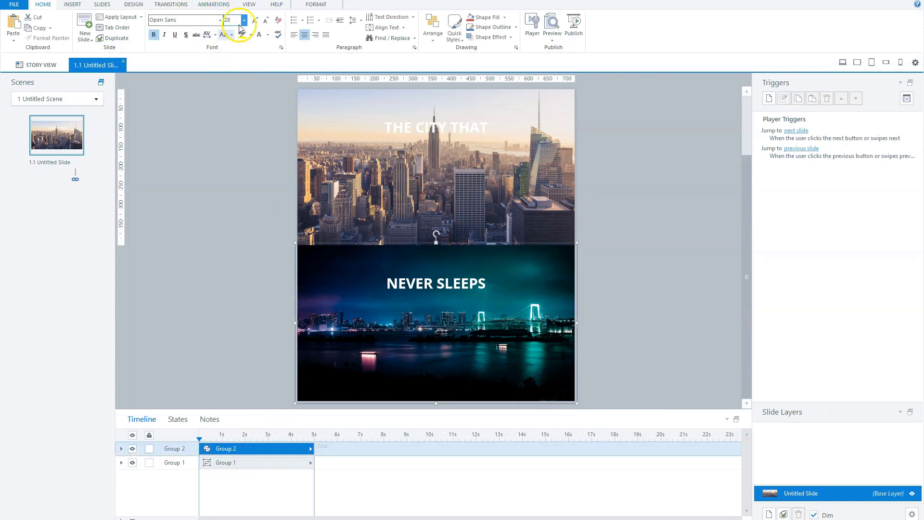
pyautogui.click(216, 4)
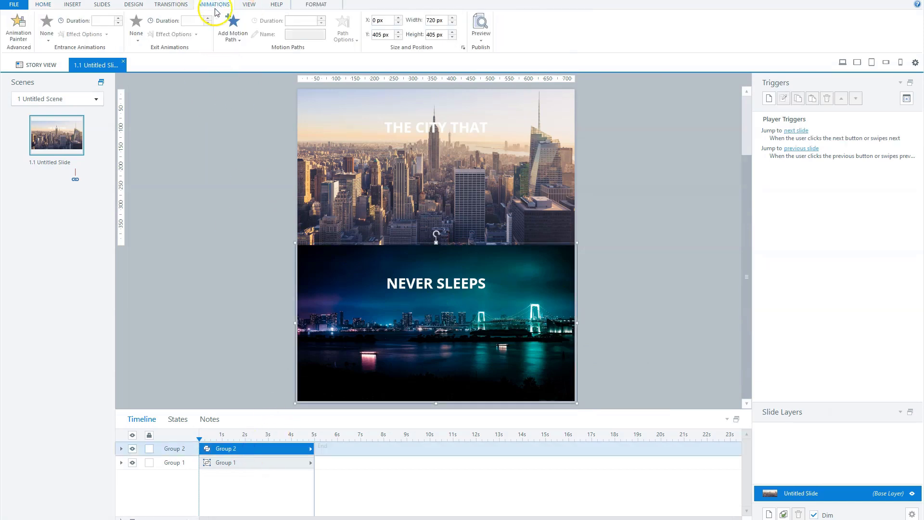
pyautogui.click(235, 32)
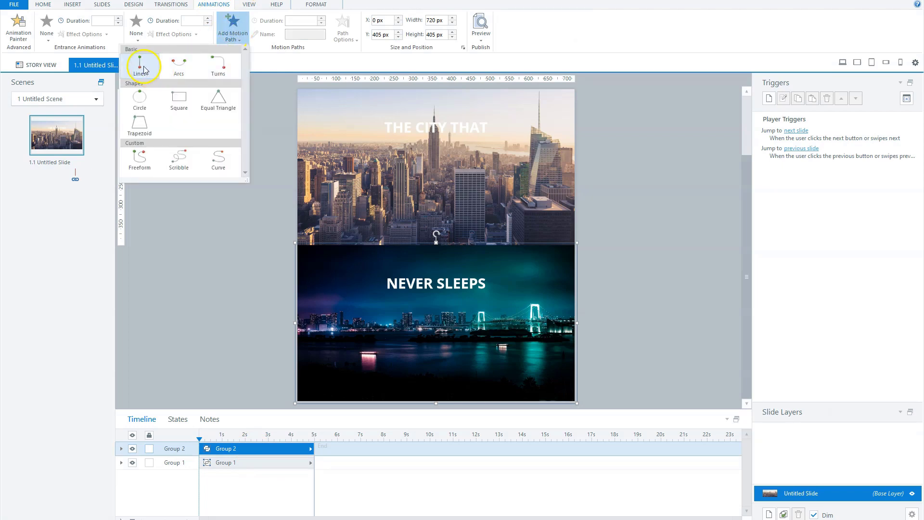
pyautogui.click(139, 65)
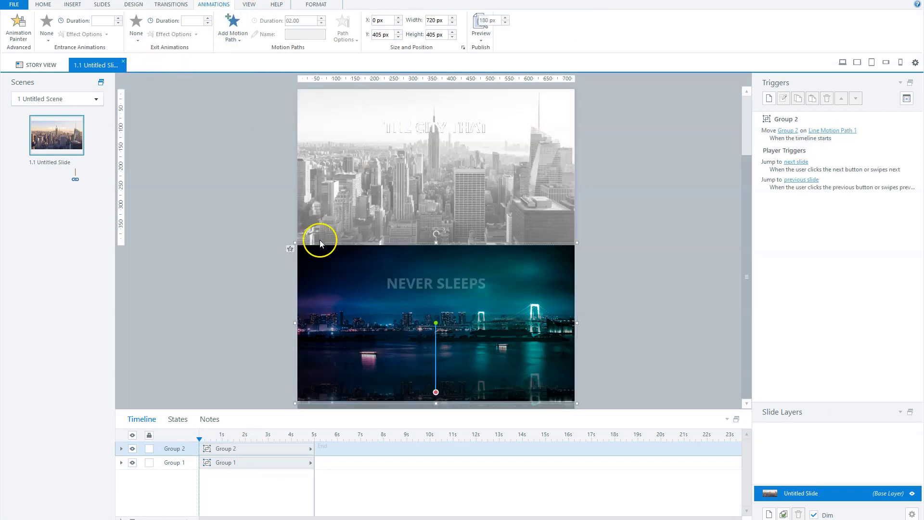
pyautogui.click(342, 28)
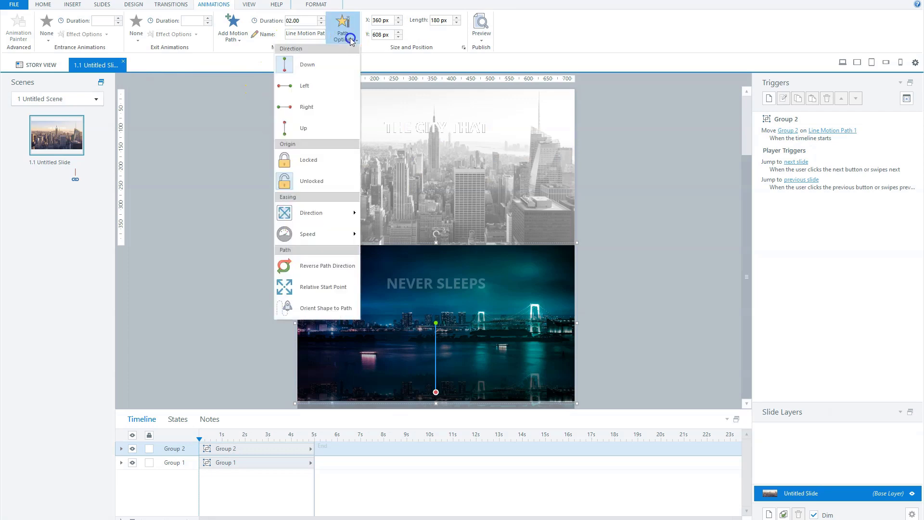
pyautogui.click(302, 127)
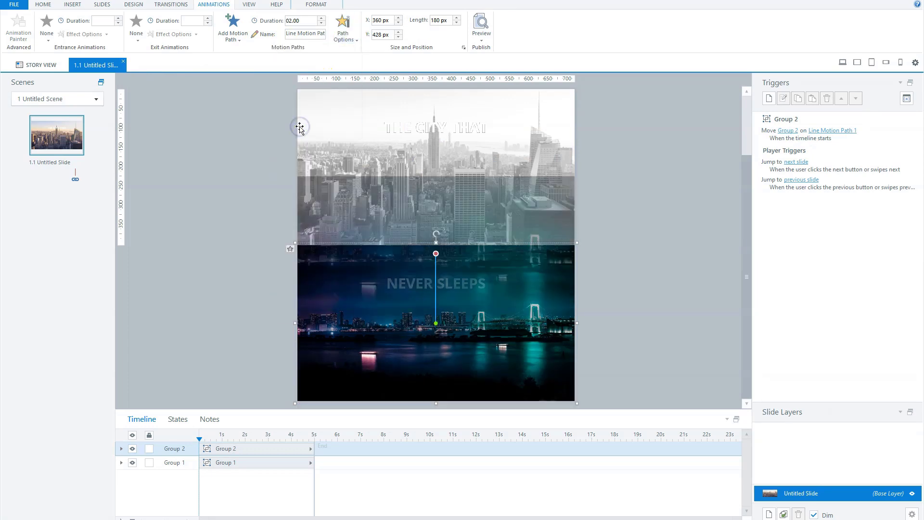
pyautogui.click(344, 33)
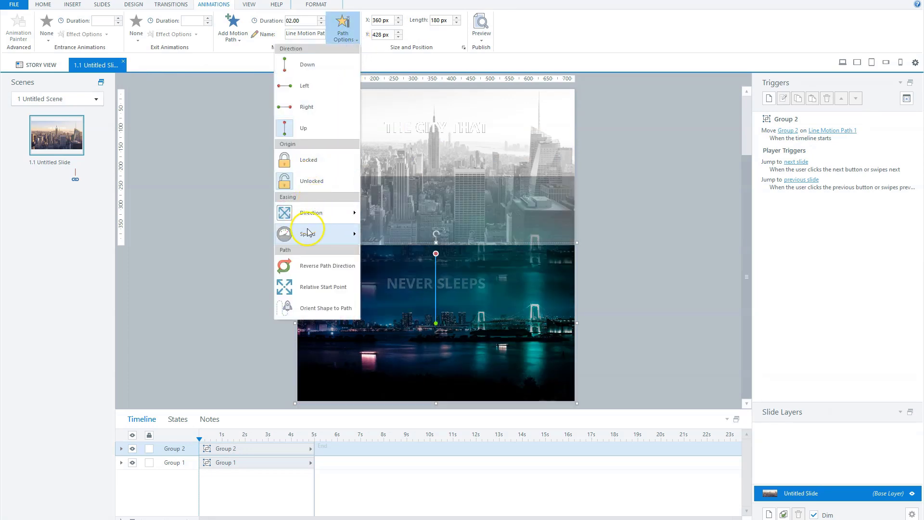
pyautogui.moveTo(309, 236)
pyautogui.click(233, 234)
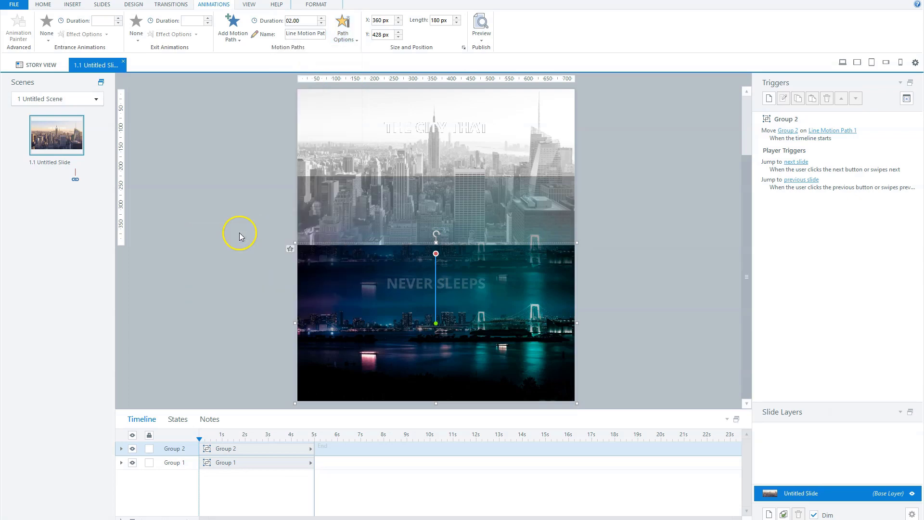
# Move the path's start point higher up the slide and preview the result.
pyautogui.click(437, 254)
pyautogui.moveTo(436, 255); pyautogui.dragTo(436, 140)
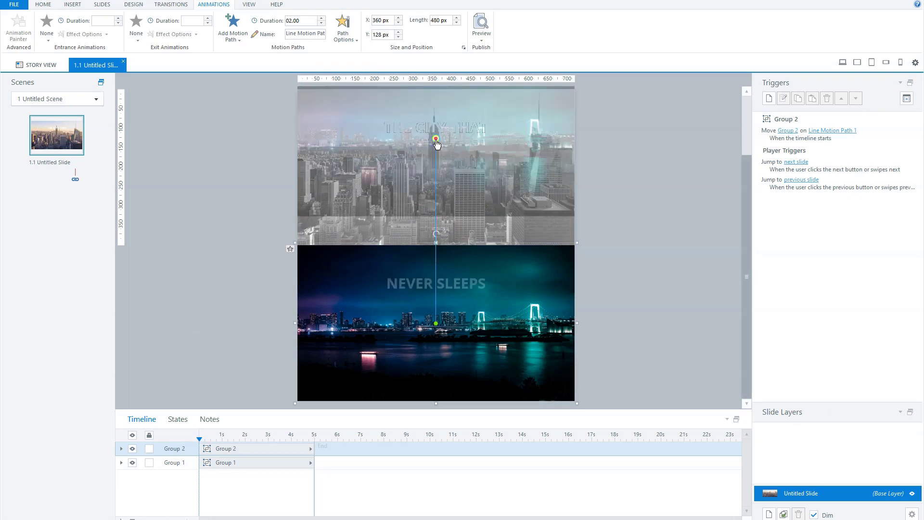
pyautogui.press('F12')
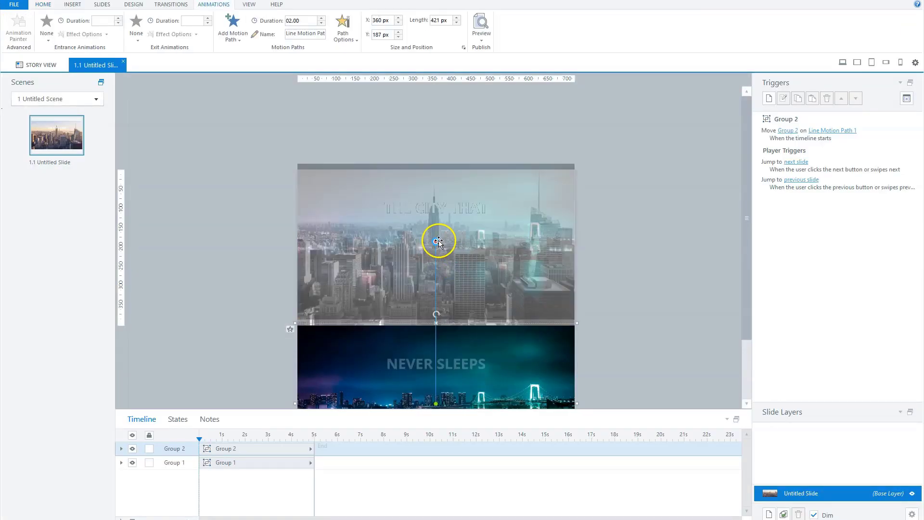
pyautogui.press('F12')
# Replay the slide in the preview, then close it to return to editing.
pyautogui.click(59, 40)
pyautogui.click(58, 51)
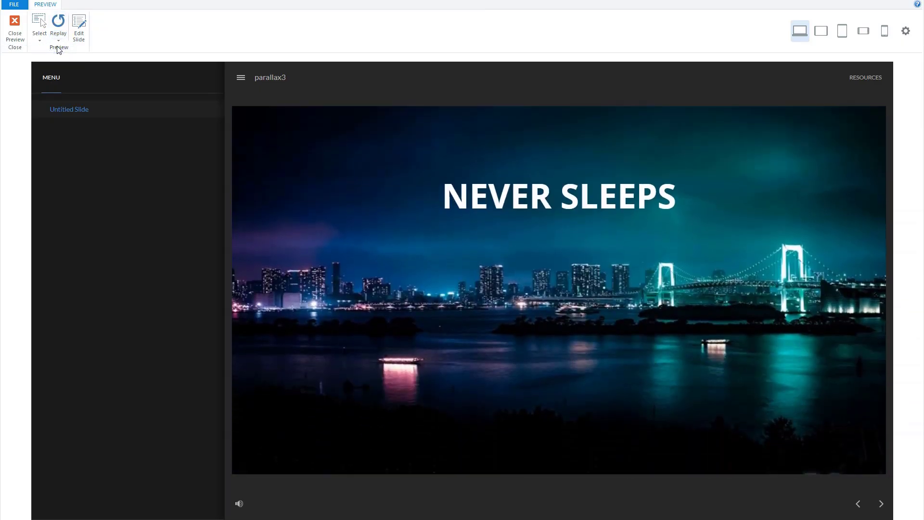
pyautogui.click(15, 30)
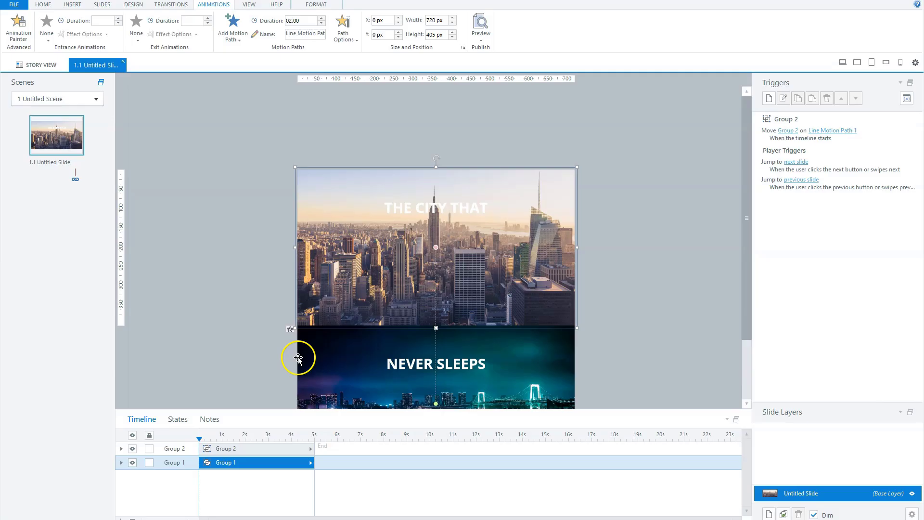
# Copy Group 2's motion path onto Group 1 with Animation Painter and shorten it to 203 px.
pyautogui.click(247, 450)
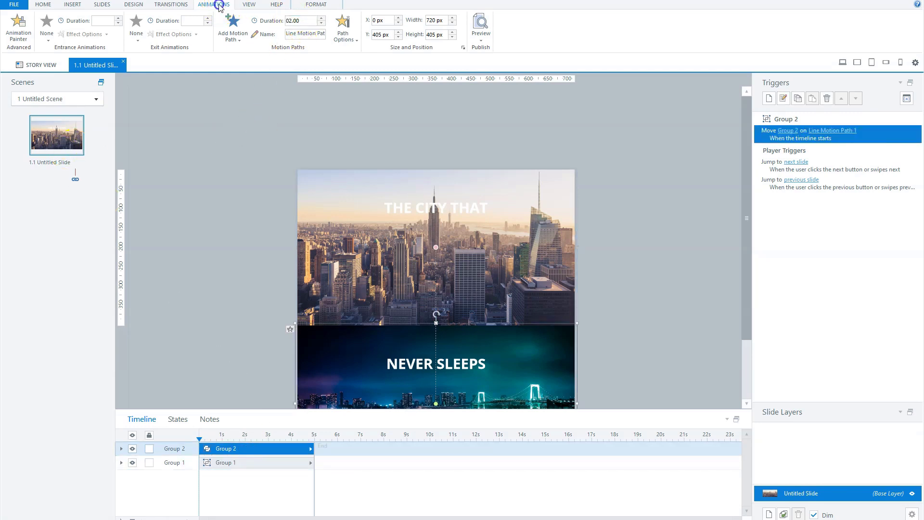
pyautogui.click(18, 33)
pyautogui.click(317, 224)
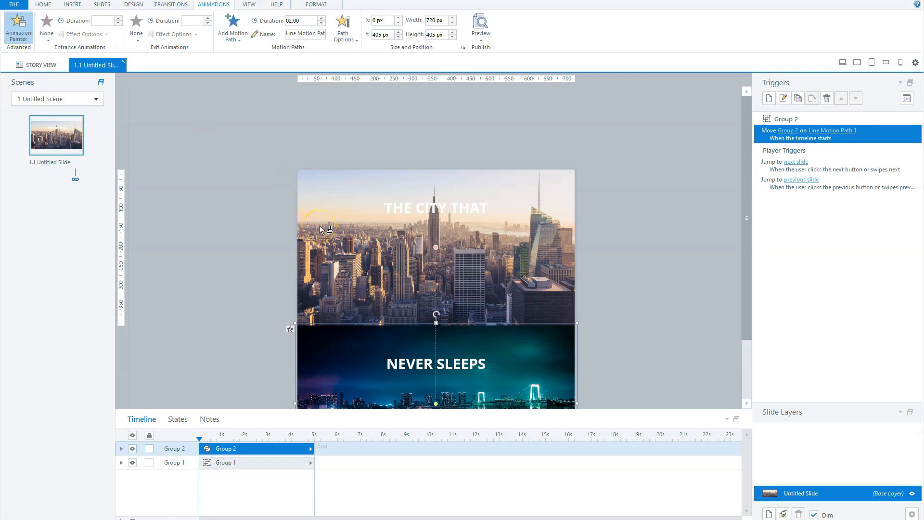
pyautogui.click(319, 226)
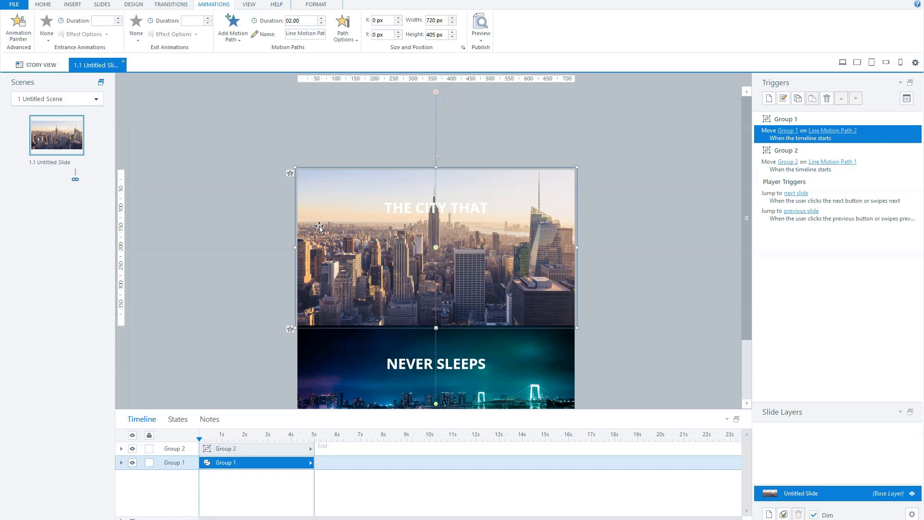
pyautogui.click(436, 95)
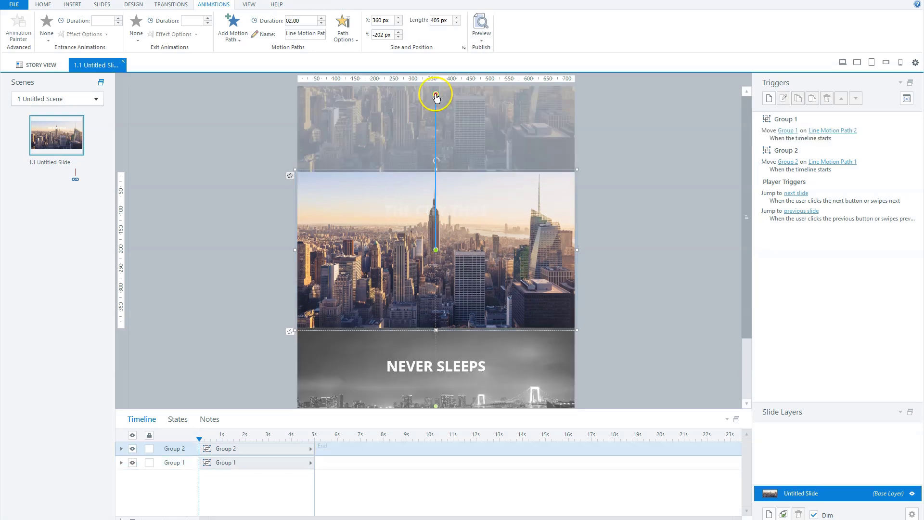
pyautogui.moveTo(436, 95); pyautogui.dragTo(437, 173)
pyautogui.click(483, 41)
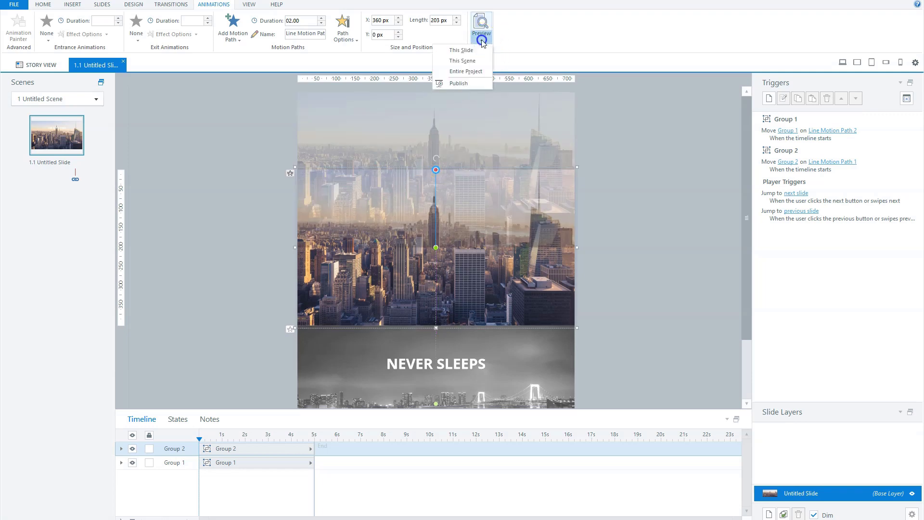
pyautogui.click(462, 50)
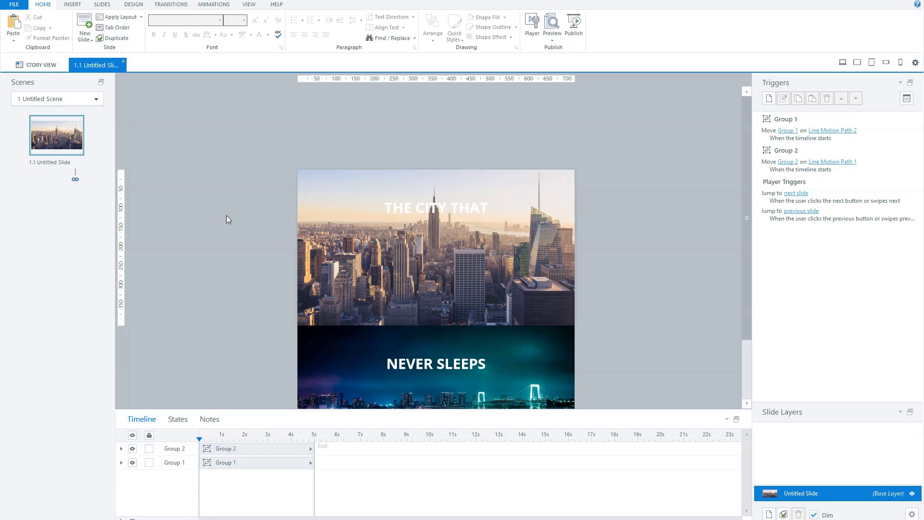
# Insert a double-chevron-down icon from the icon library onto the slide.
pyautogui.click(73, 4)
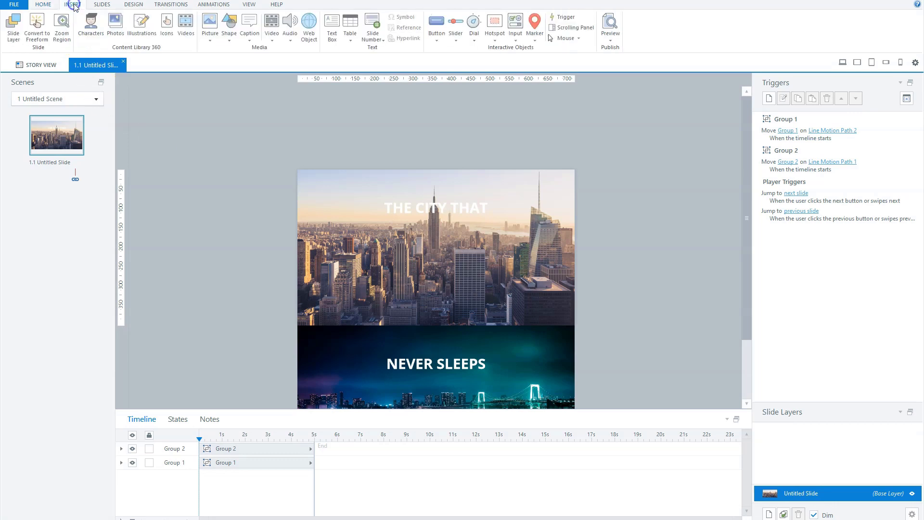
pyautogui.click(166, 23)
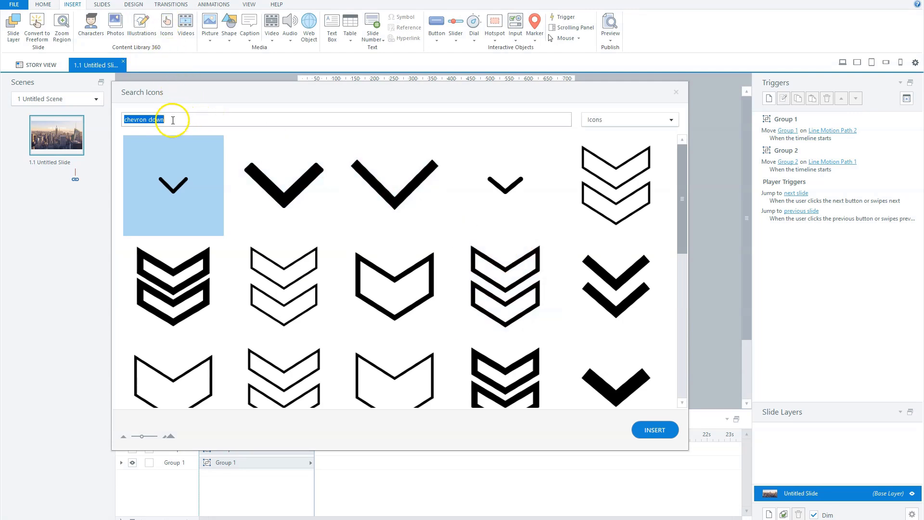
pyautogui.click(171, 120)
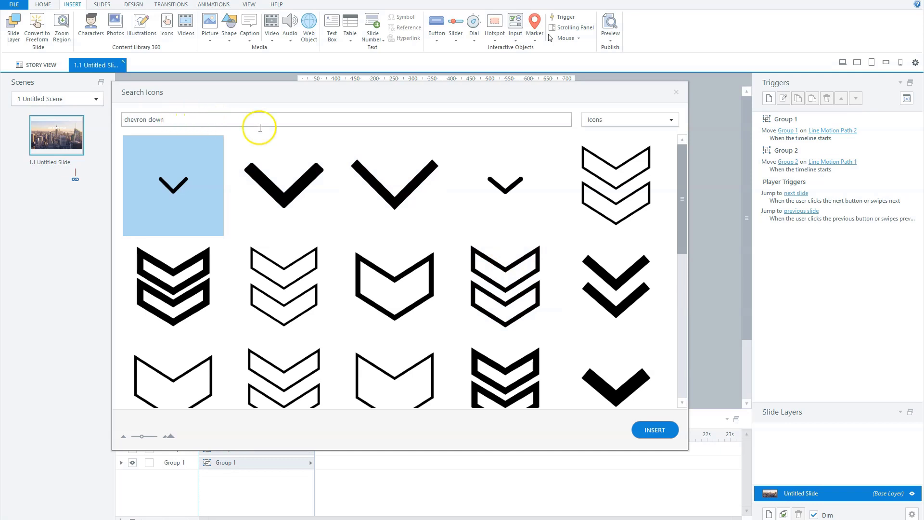
pyautogui.click(616, 270)
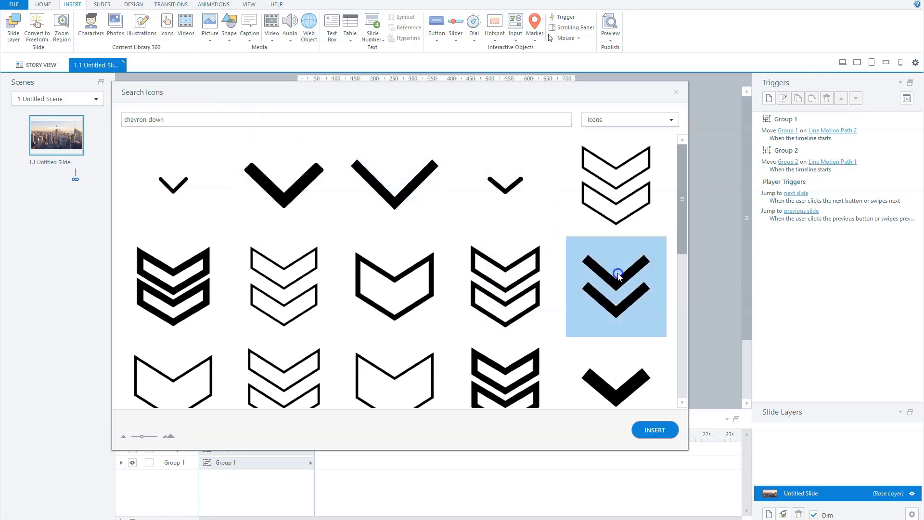
pyautogui.click(654, 430)
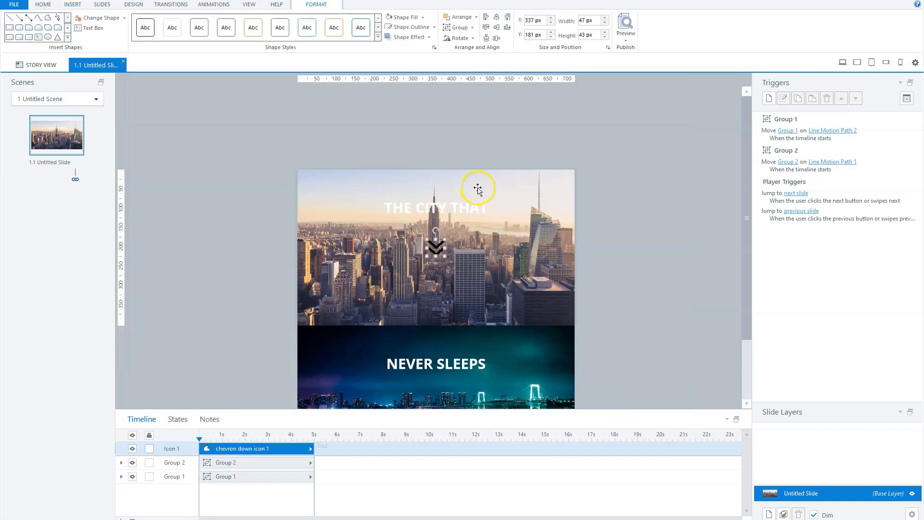
# Fill the chevron icon white and set its vertical position to 350 px.
pyautogui.click(403, 19)
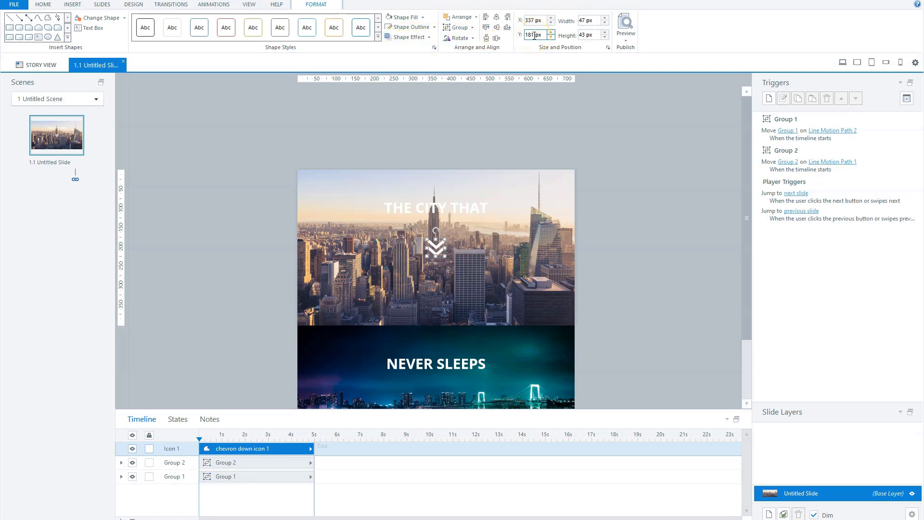
pyautogui.moveTo(534, 36); pyautogui.dragTo(518, 36)
pyautogui.write('350')
pyautogui.press('Return')
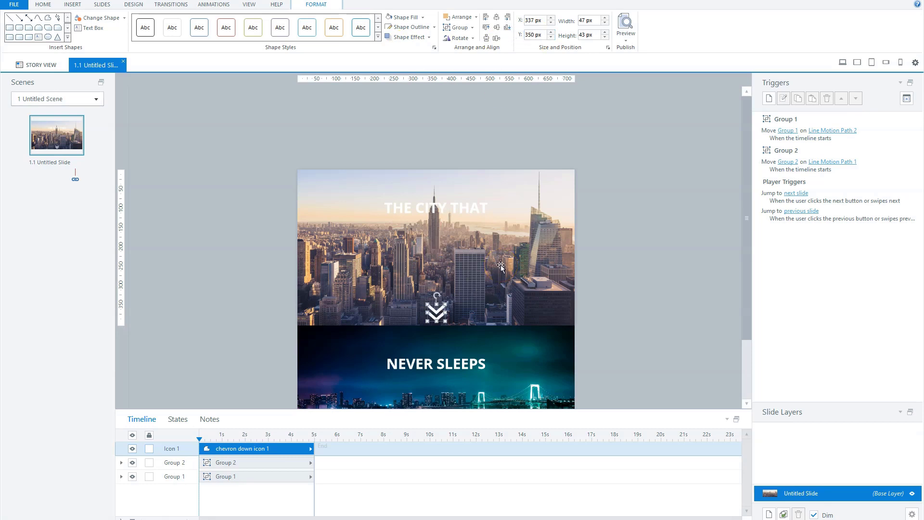
# Change Group 1's move trigger to fire when the user clicks Icon 1.
pyautogui.click(594, 265)
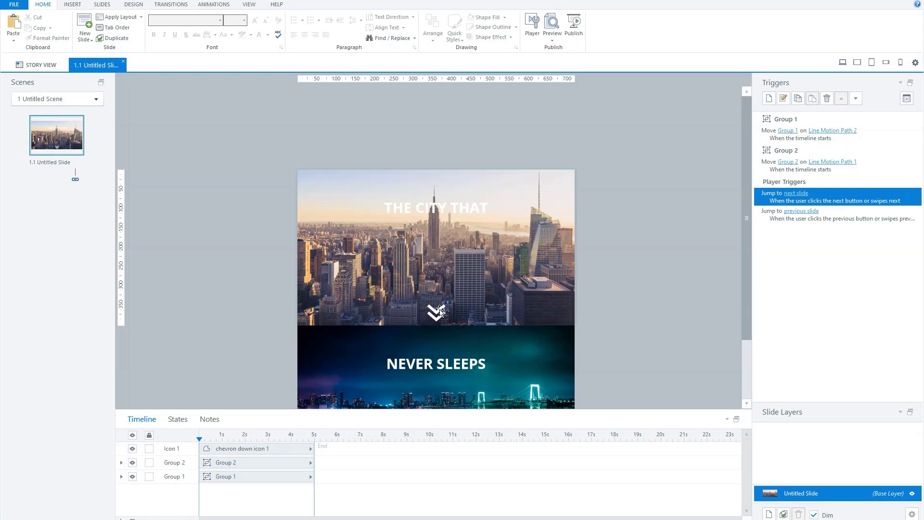
pyautogui.doubleClick(773, 135)
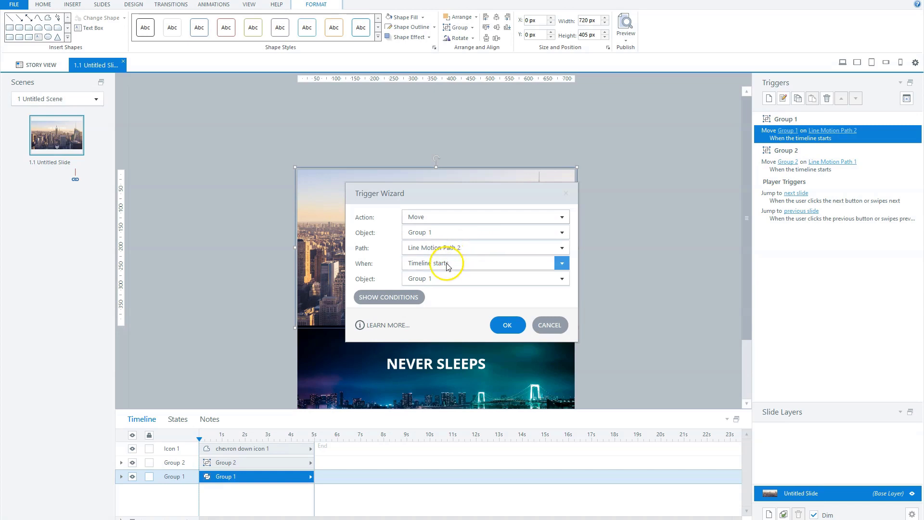
pyautogui.click(447, 264)
pyautogui.click(436, 235)
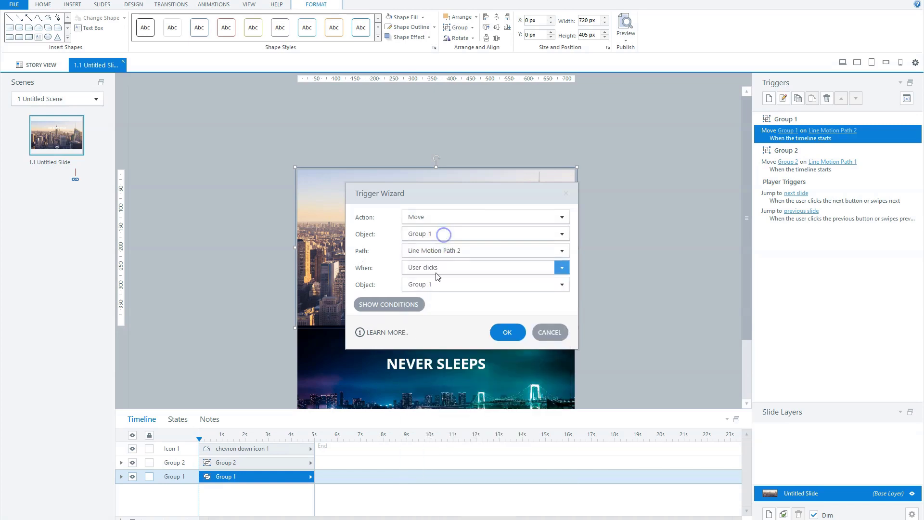
pyautogui.click(438, 284)
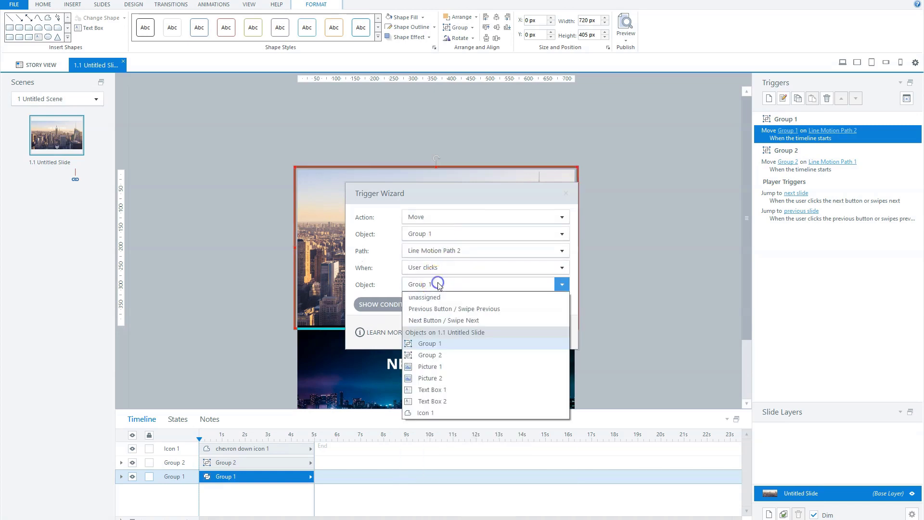
pyautogui.click(426, 413)
pyautogui.click(502, 331)
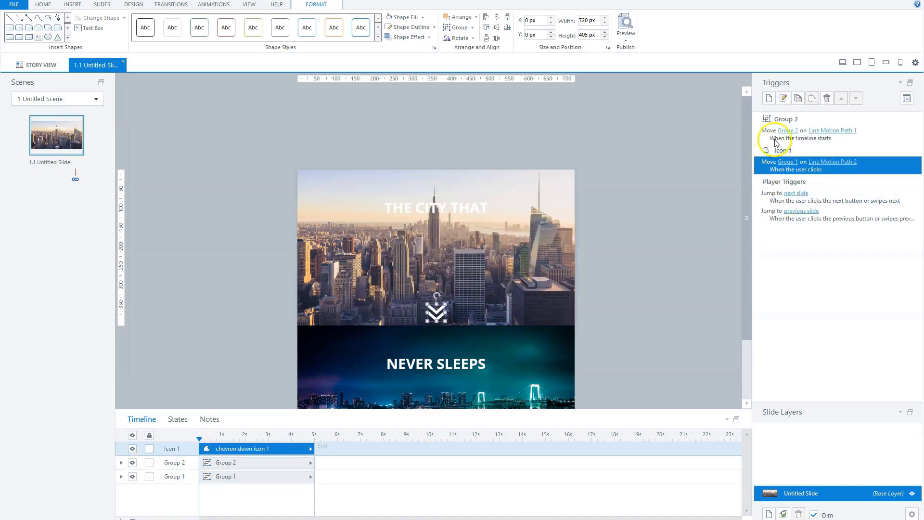
# Change Group 2's move trigger to fire on the user clicking Icon 1 as well.
pyautogui.doubleClick(769, 134)
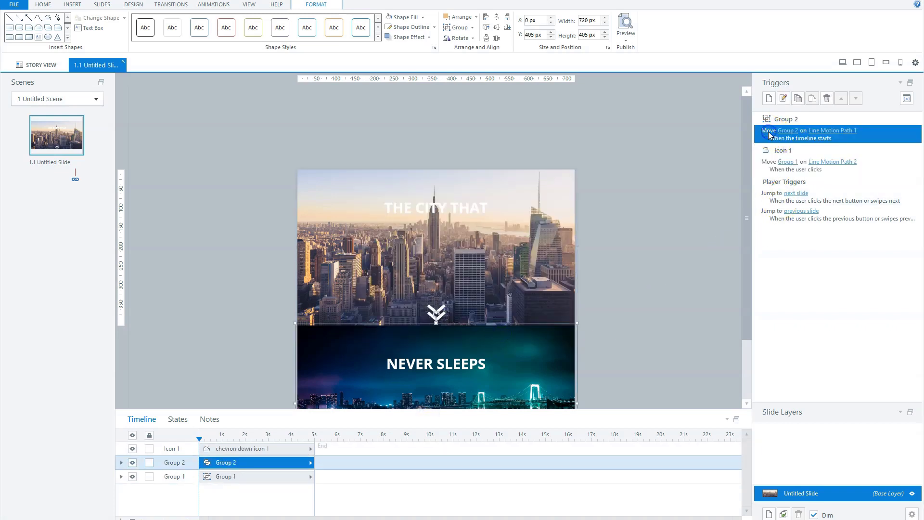
pyautogui.click(450, 264)
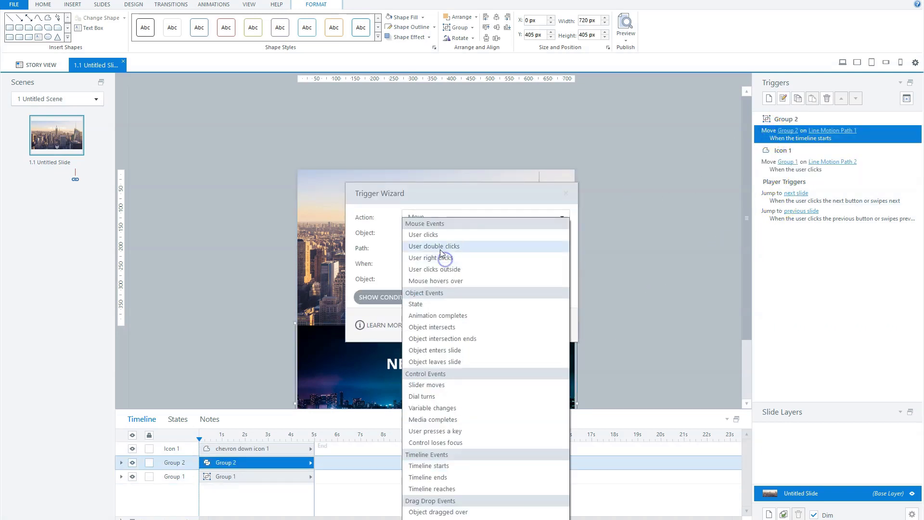
pyautogui.click(440, 241)
pyautogui.click(433, 286)
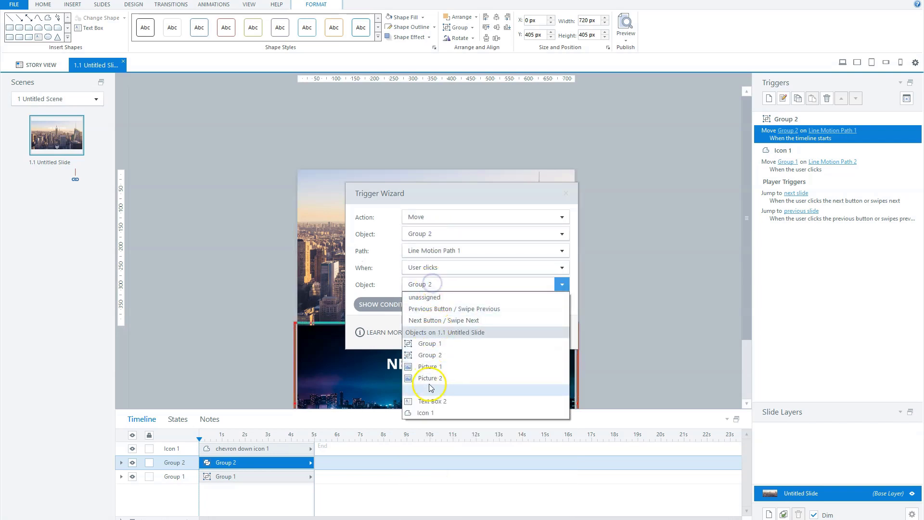
pyautogui.click(434, 414)
pyautogui.click(509, 342)
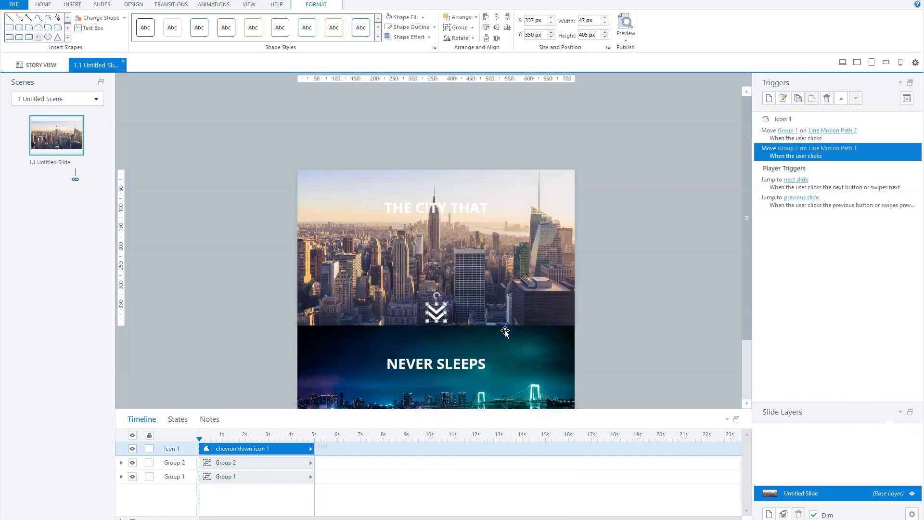
pyautogui.press('alt')
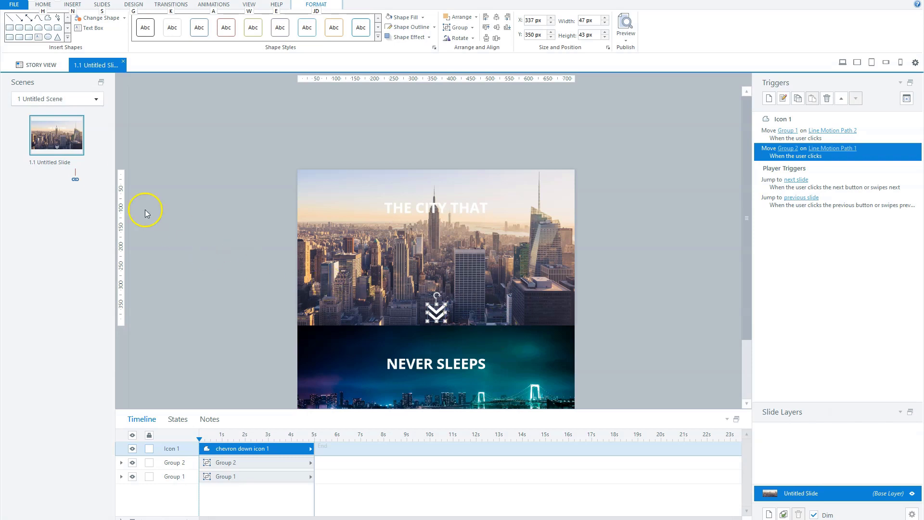
# Duplicate slide 1.1 with Ctrl+D, then return to slide 1.1 and select the chevron icon.
pyautogui.click(75, 146)
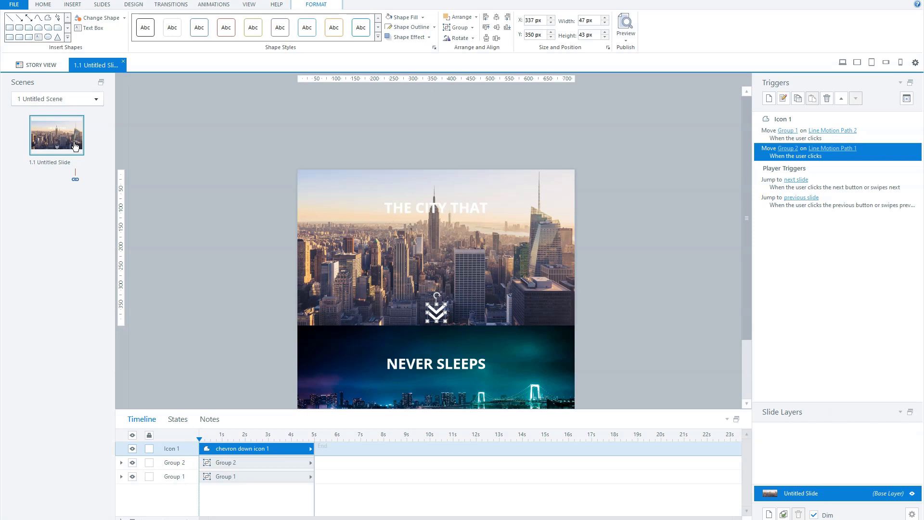
pyautogui.hotkey('ctrl', 'd')
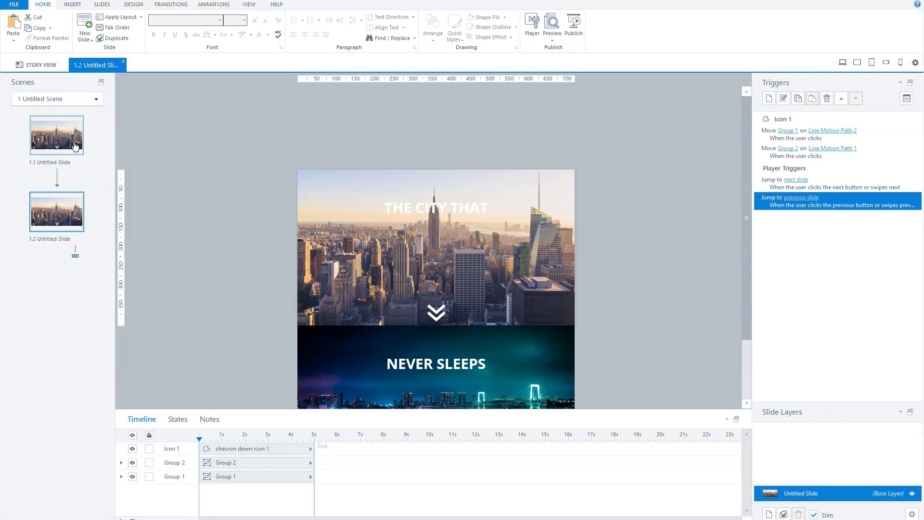
pyautogui.click(75, 145)
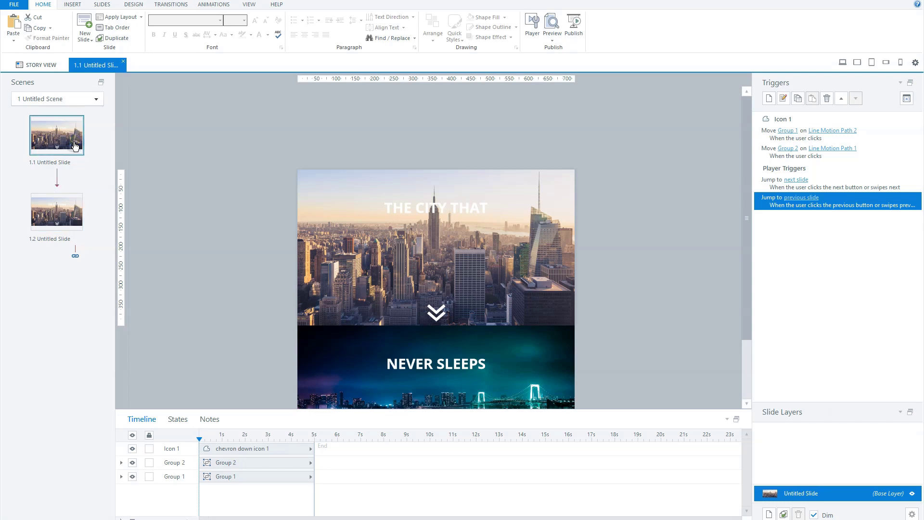
pyautogui.click(436, 313)
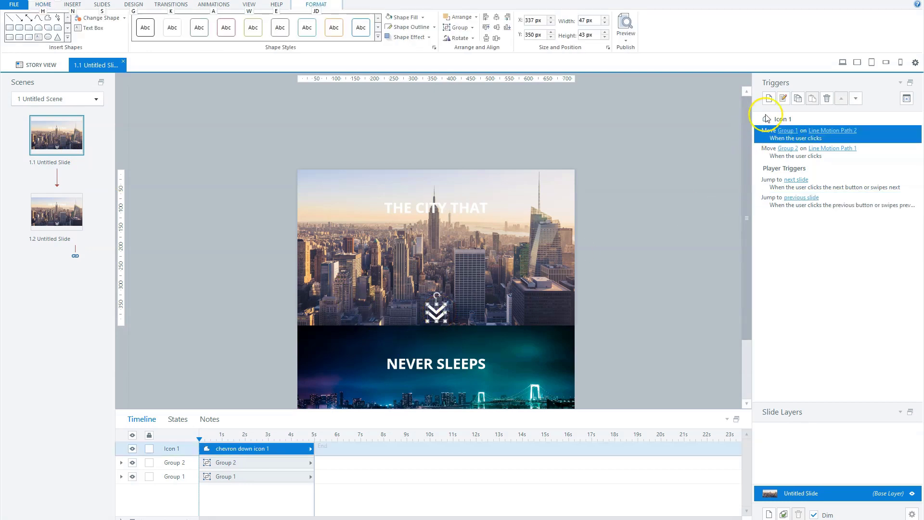
# Add a Jump to slide trigger fired when Group 2's Line Motion Path 1 animation completes.
pyautogui.click(769, 99)
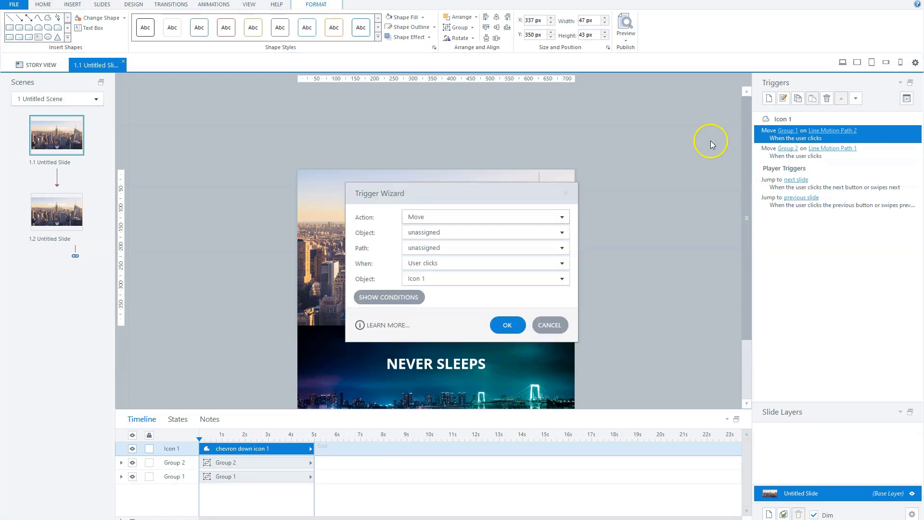
pyautogui.click(446, 218)
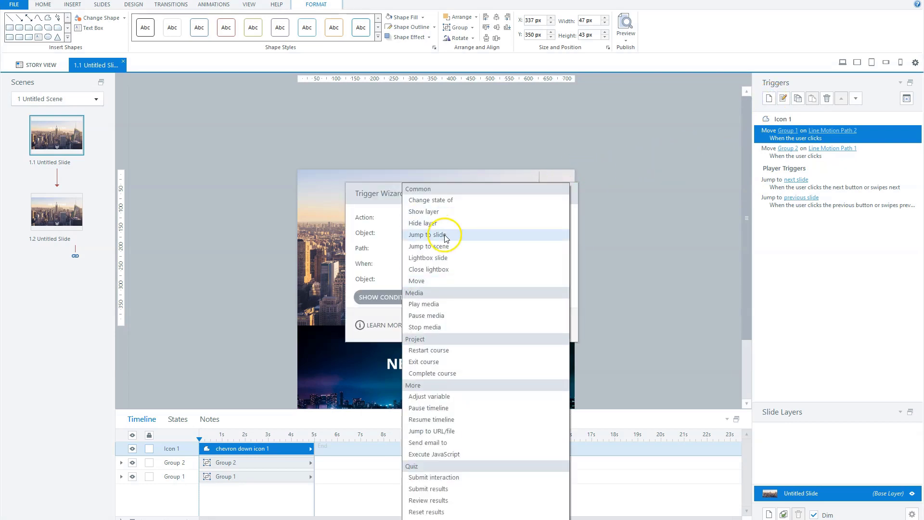
pyautogui.click(445, 236)
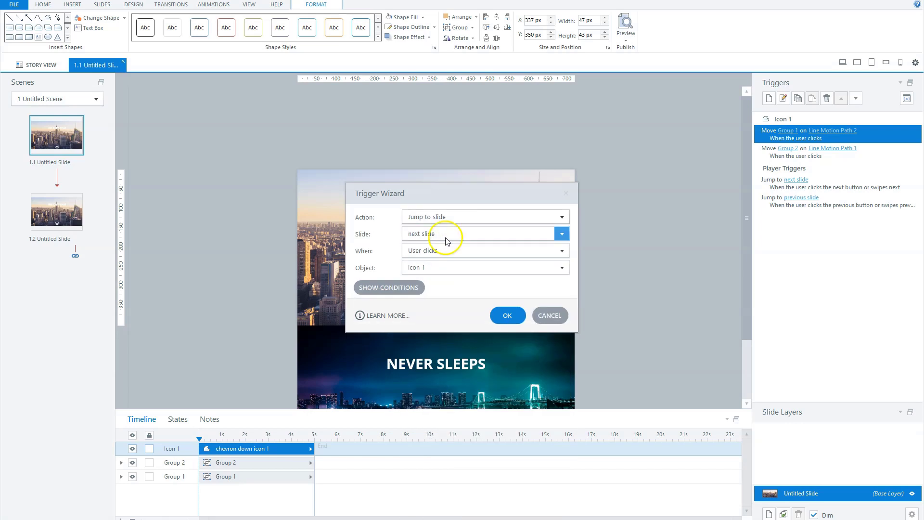
pyautogui.click(448, 251)
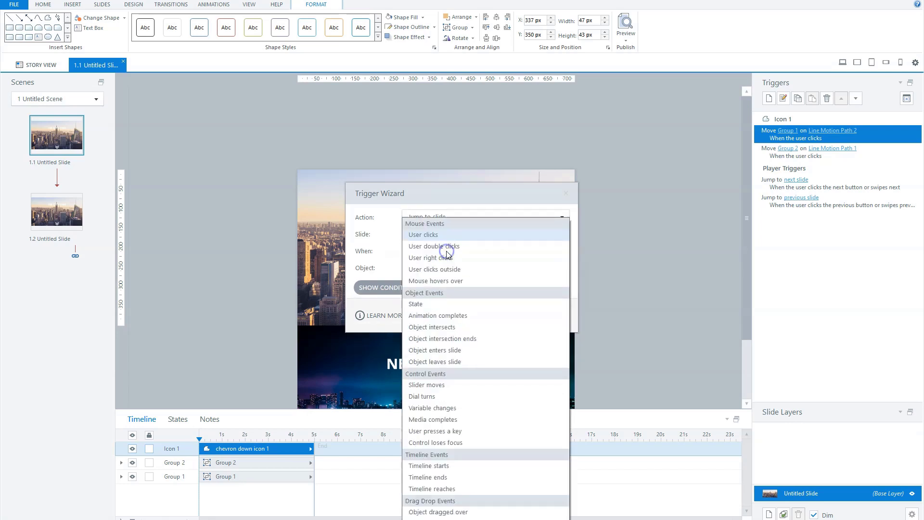
pyautogui.click(446, 316)
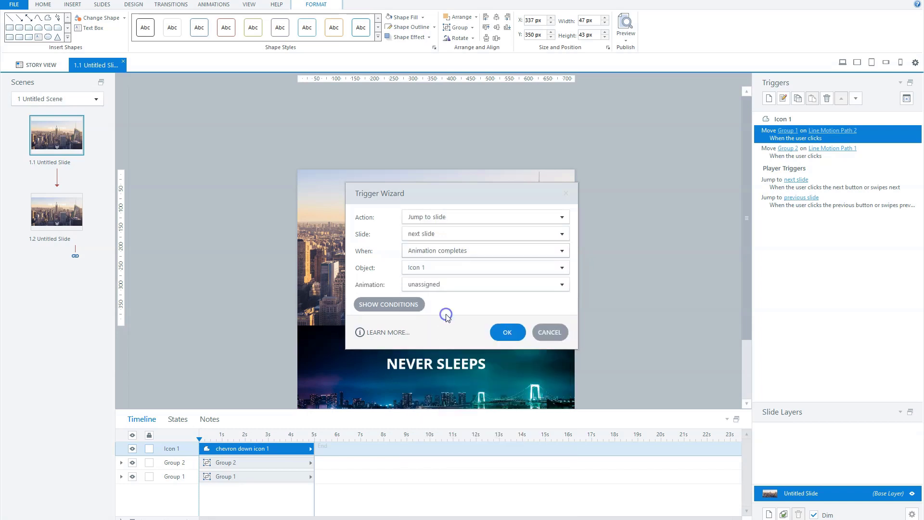
pyautogui.click(453, 271)
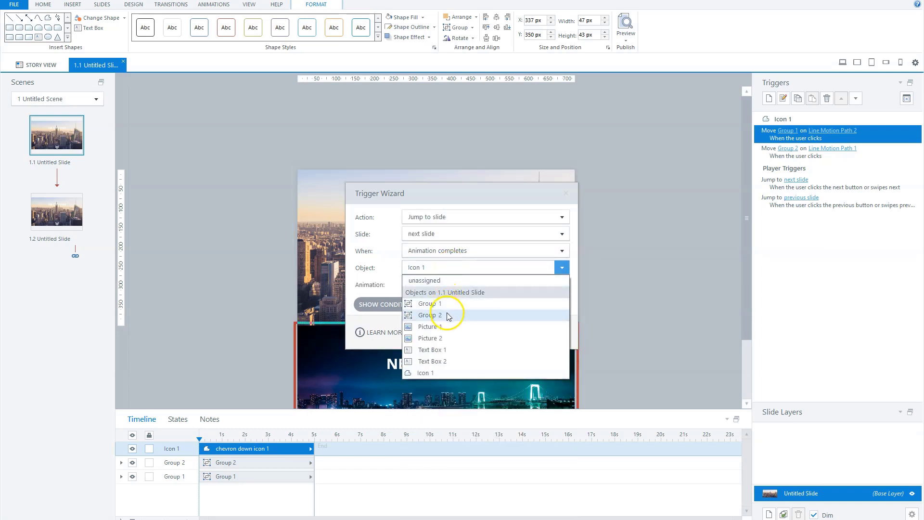
pyautogui.click(447, 314)
pyautogui.click(446, 284)
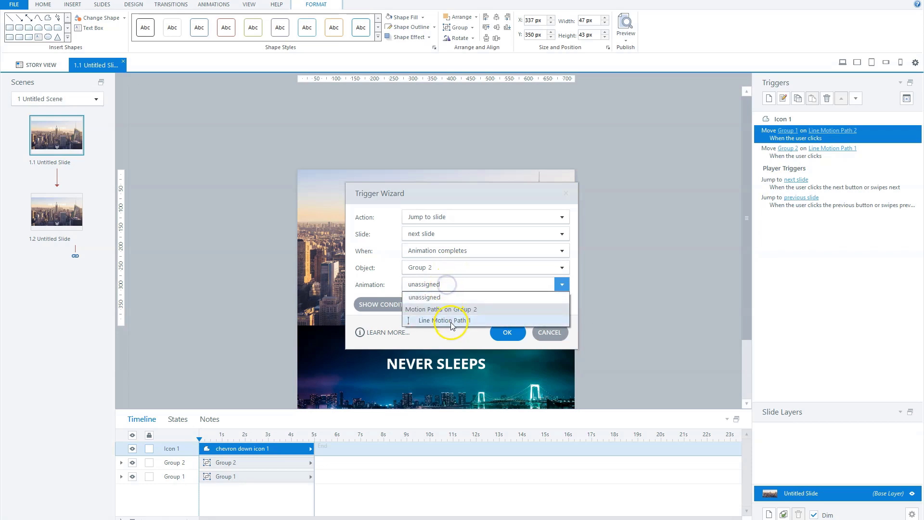
pyautogui.click(450, 322)
pyautogui.click(507, 331)
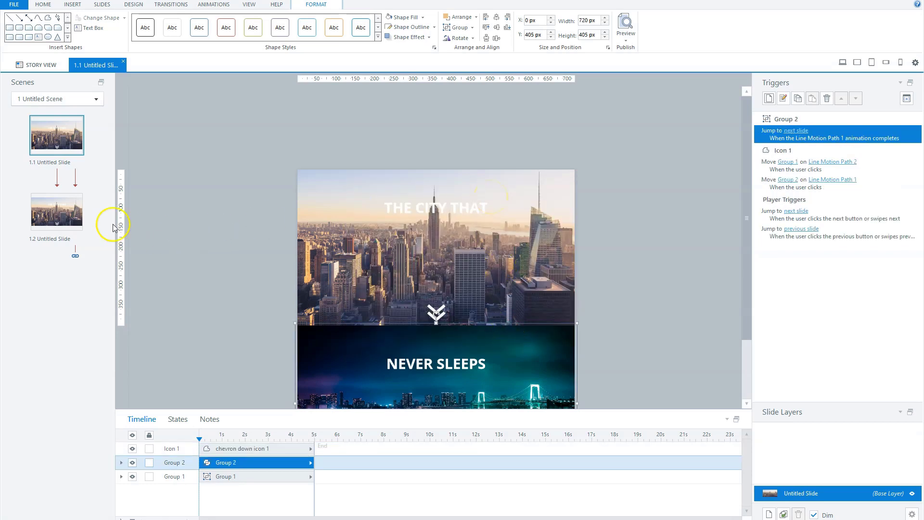
# On slide 1.2, set the NEVER SLEEPS group to Y 0 px and THE CITY THAT group to Y 405 px.
pyautogui.click(81, 220)
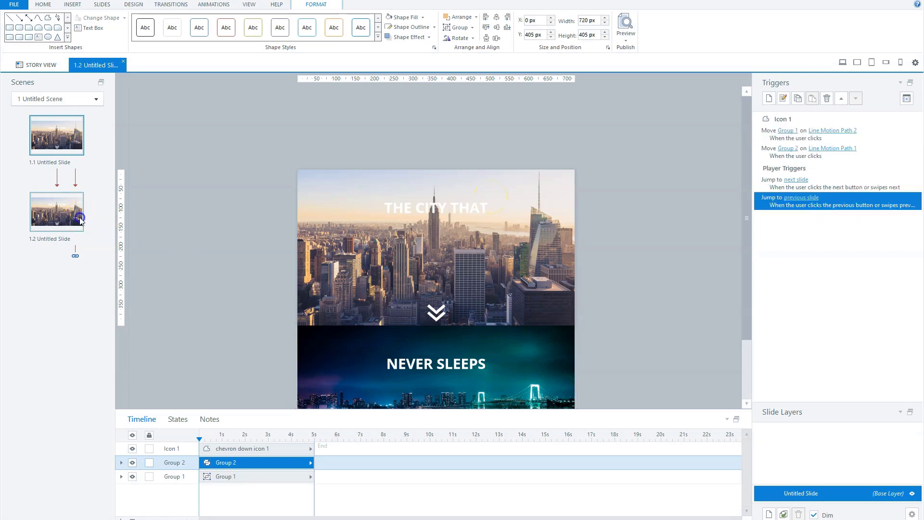
pyautogui.click(365, 353)
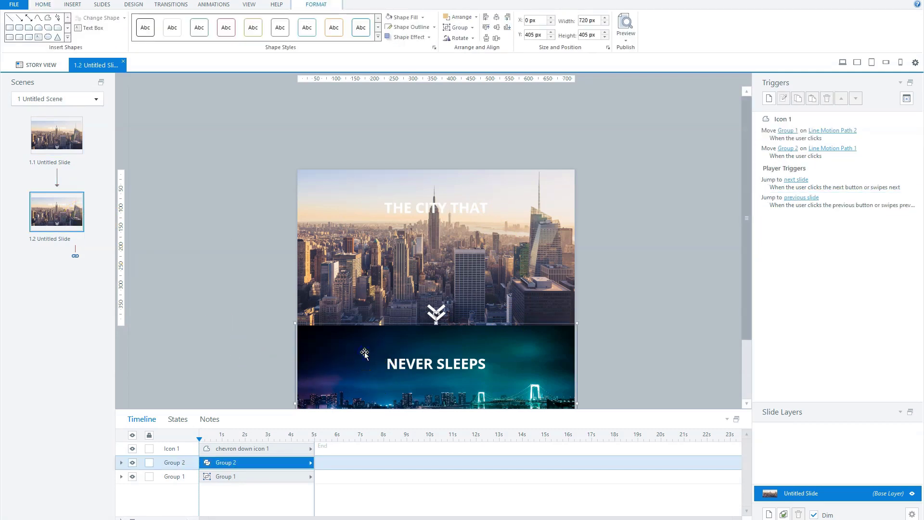
pyautogui.doubleClick(536, 35)
pyautogui.write('0')
pyautogui.press('Return')
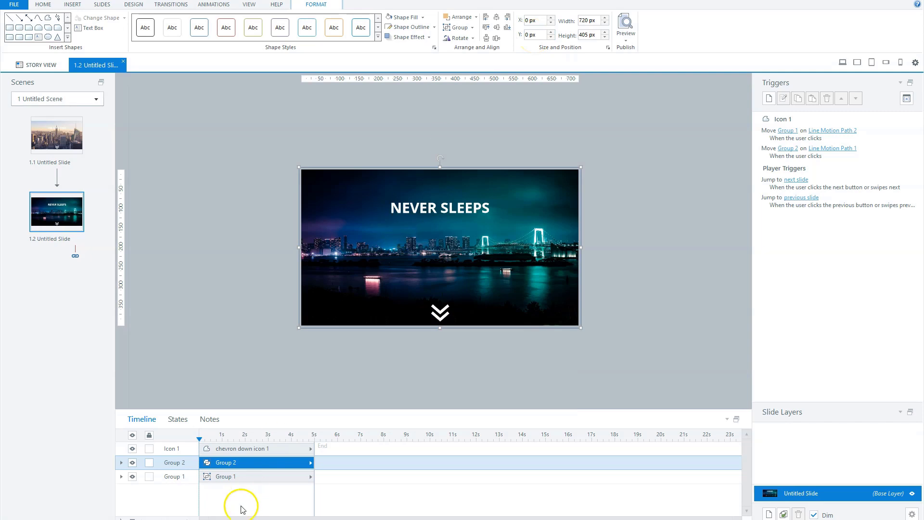
pyautogui.click(241, 477)
pyautogui.doubleClick(526, 33)
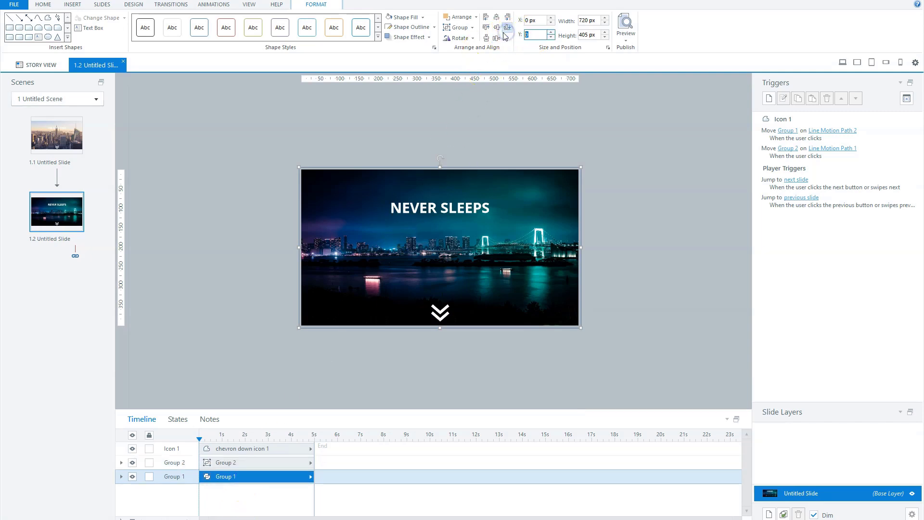
pyautogui.write('405')
pyautogui.press('Return')
pyautogui.press('alt')
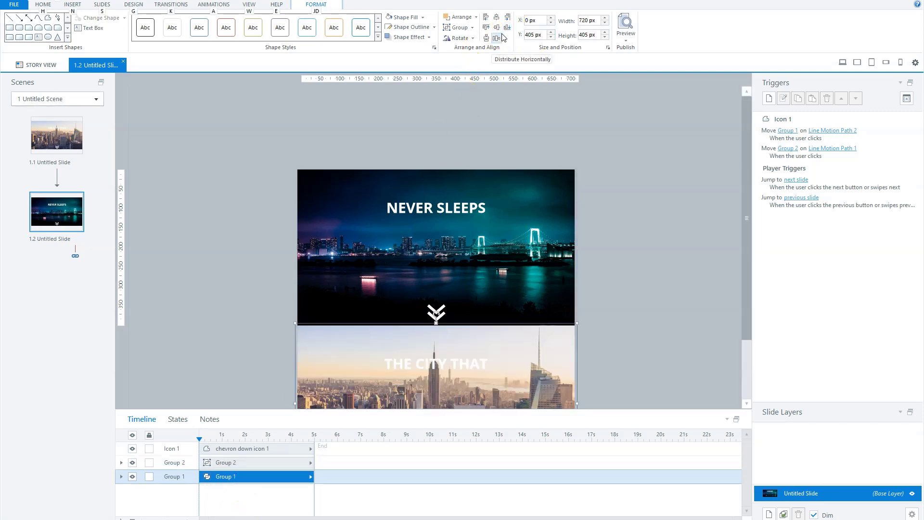
pyautogui.click(627, 41)
pyautogui.click(615, 60)
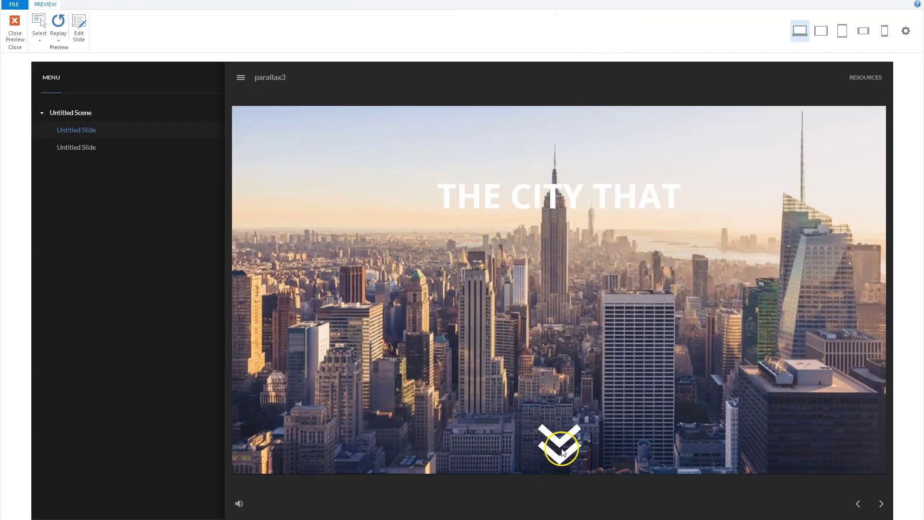
pyautogui.click(559, 447)
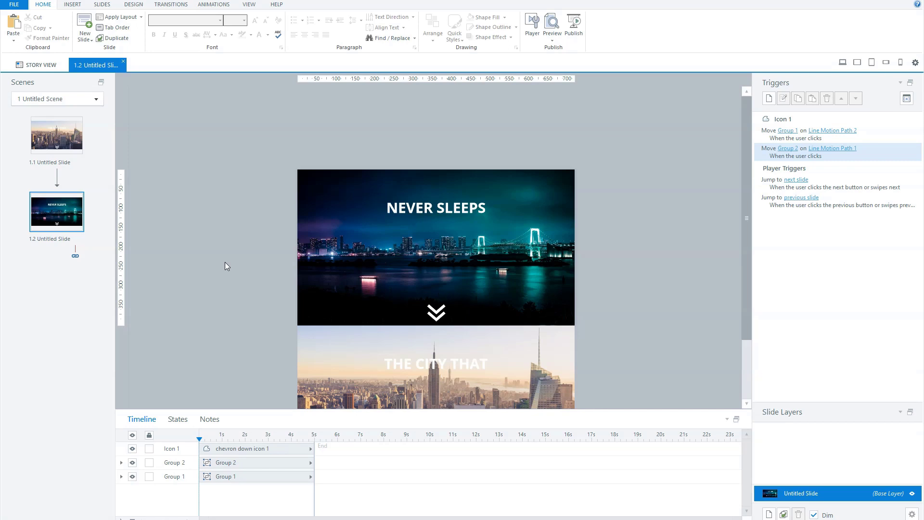
# Draw a text box below the NEVER SLEEPS heading and paste in the lorem ipsum paragraph.
pyautogui.click(72, 4)
pyautogui.click(310, 65)
pyautogui.click(332, 25)
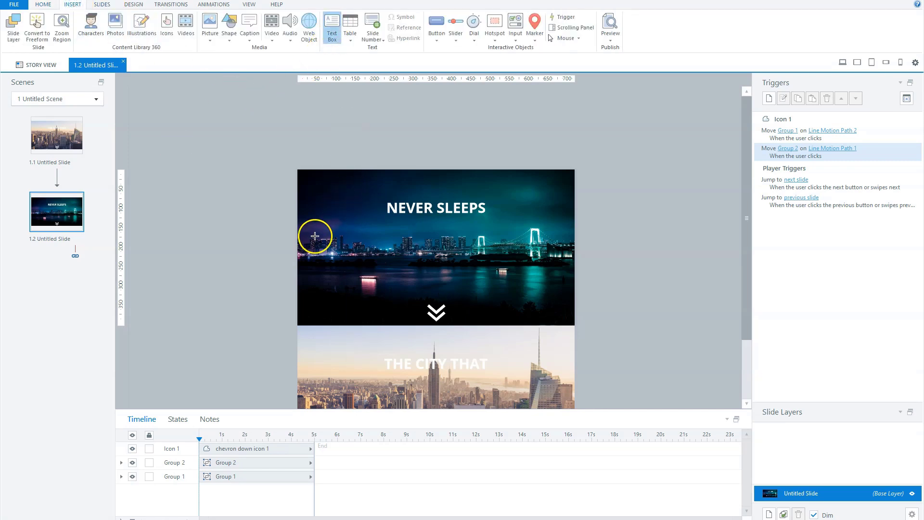
pyautogui.moveTo(315, 236)
pyautogui.mouseDown()
pyautogui.moveTo(427, 274)
pyautogui.moveTo(430, 298)
pyautogui.mouseUp()
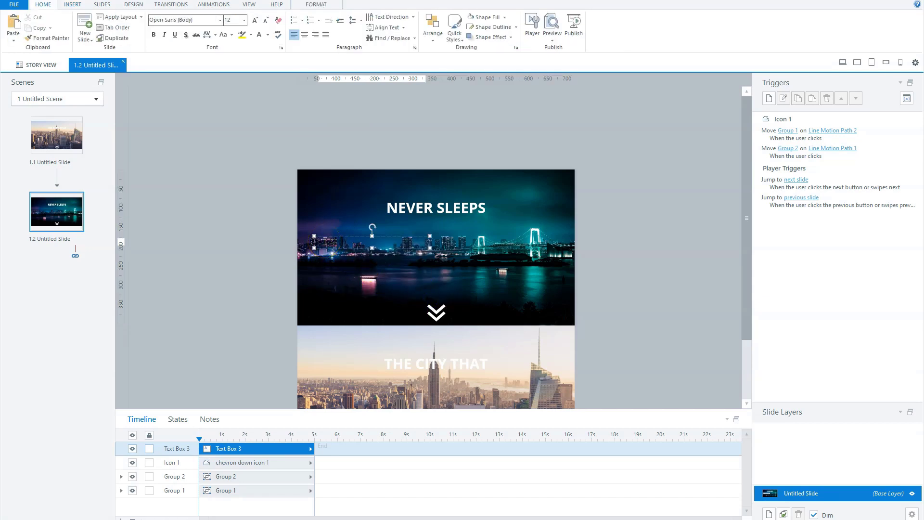
pyautogui.hotkey('ctrl', 'v')
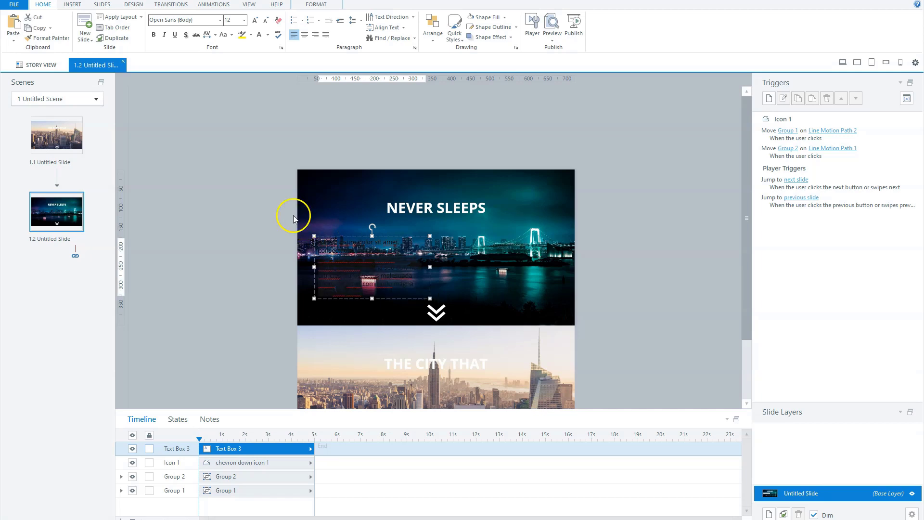
# Make the paragraph text white and shrink it to 10.5 pt.
pyautogui.click(260, 35)
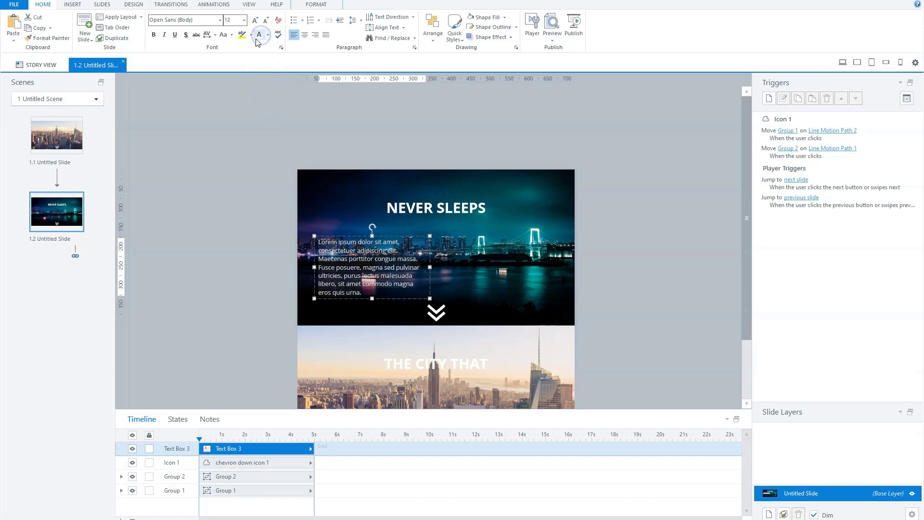
pyautogui.click(267, 21)
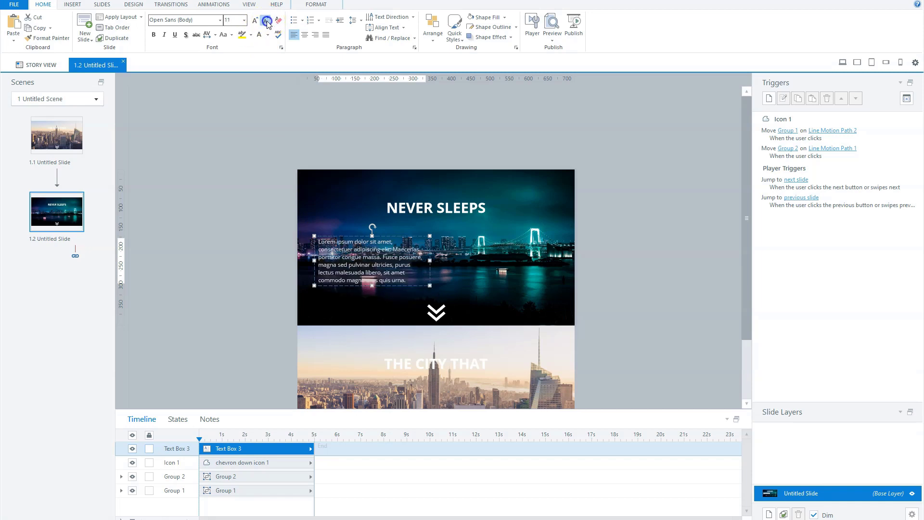
pyautogui.click(267, 21)
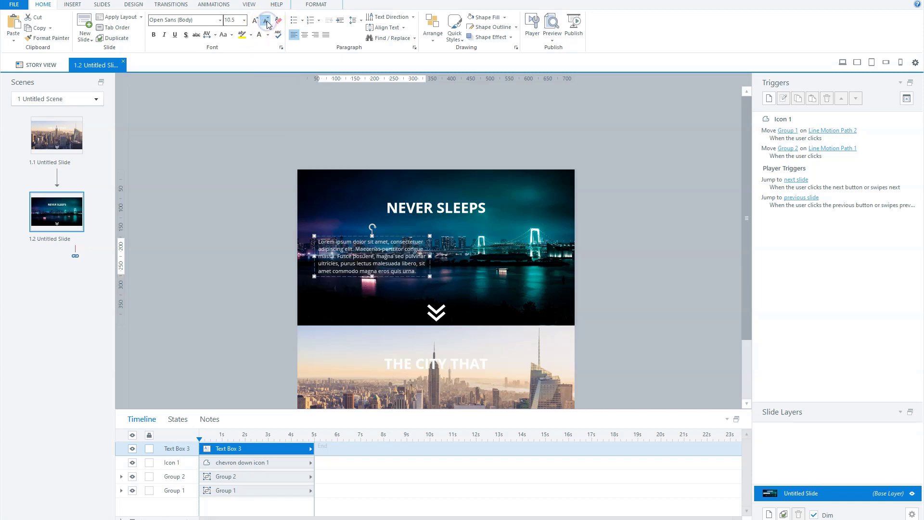
pyautogui.click(345, 237)
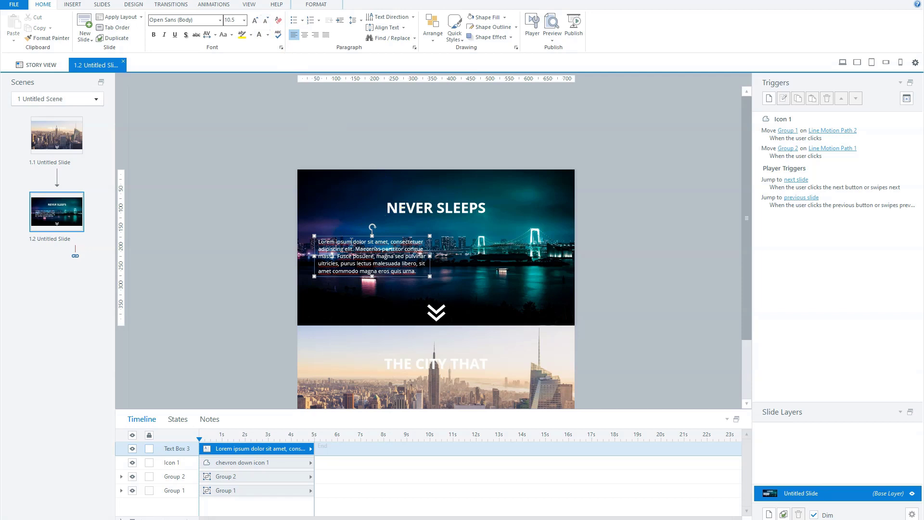
# Give the paragraph a 01.00-second Fade entrance, then duplicate it as a second column to the right.
pyautogui.click(209, 7)
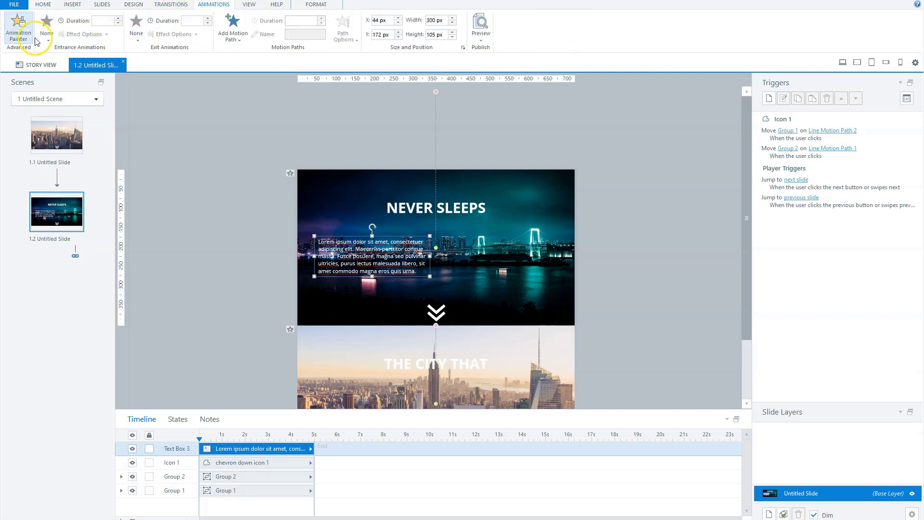
pyautogui.click(46, 26)
pyautogui.click(63, 57)
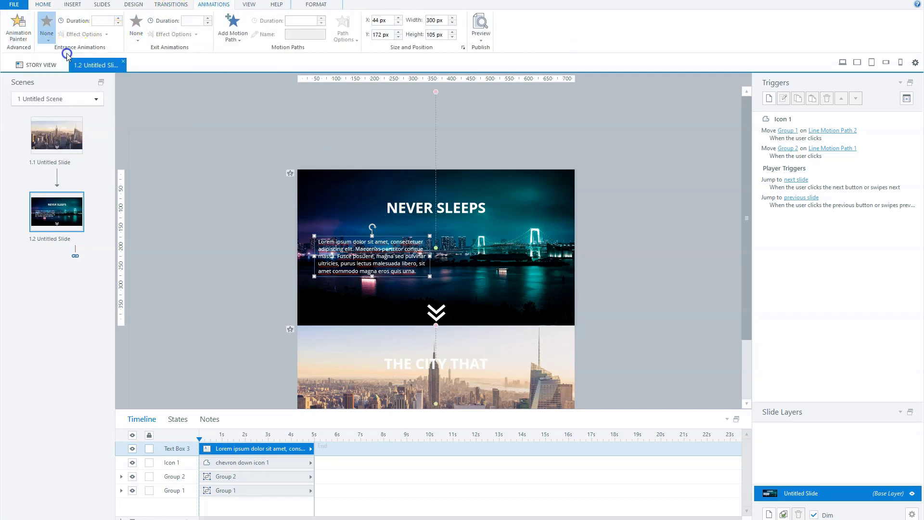
pyautogui.click(118, 18)
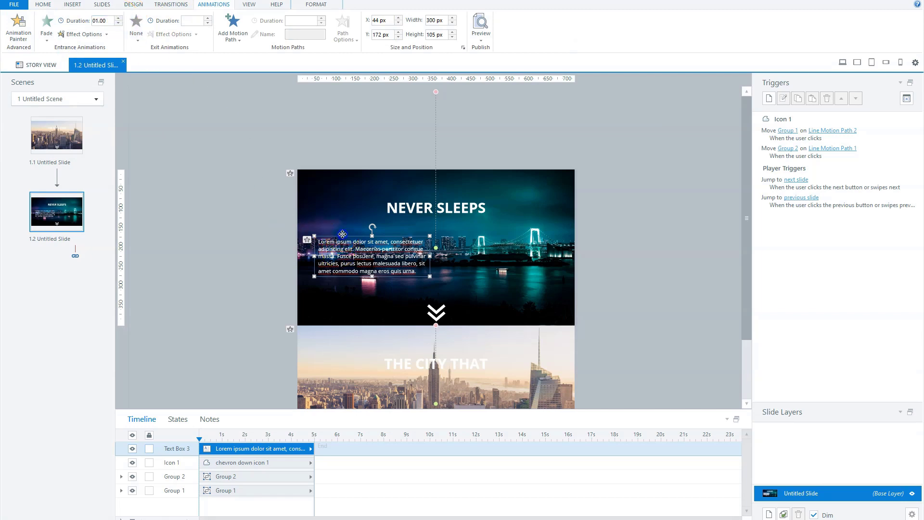
pyautogui.hotkey('ctrl', 'd')
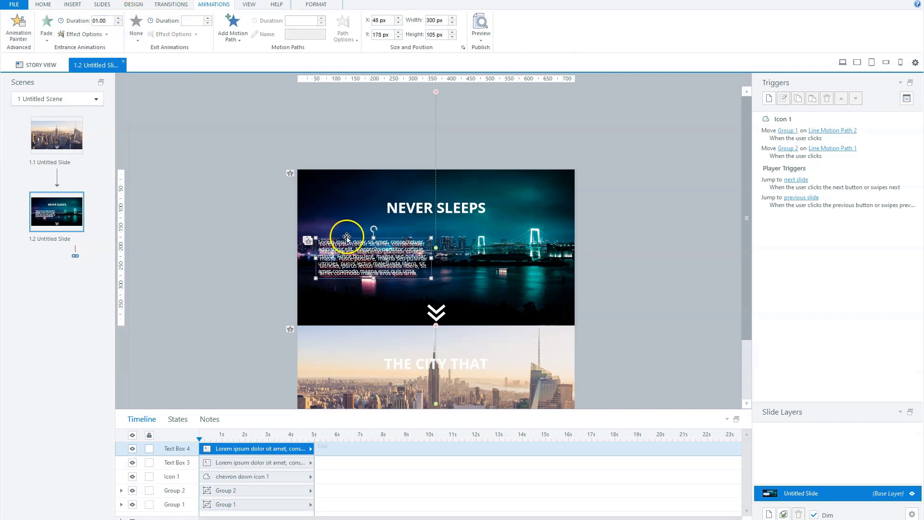
pyautogui.moveTo(347, 236); pyautogui.dragTo(477, 236)
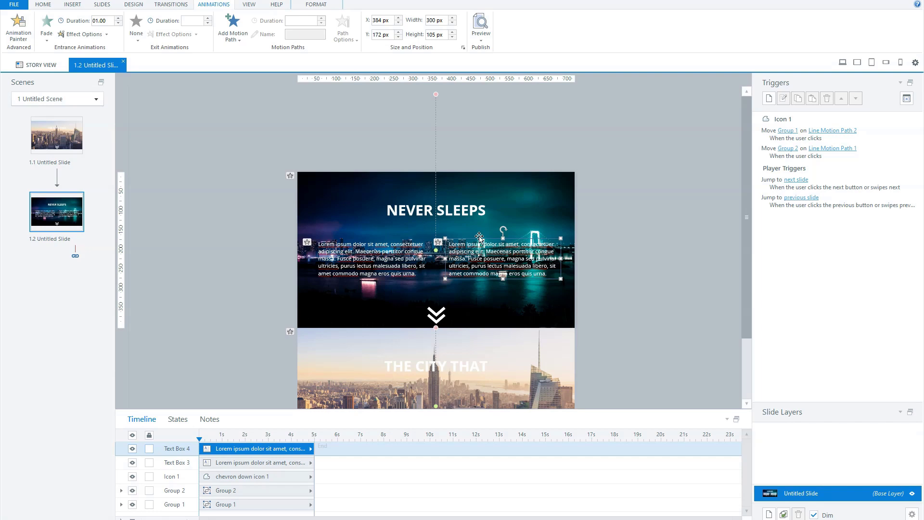
# Ungroup the NEVER SLEEPS photo group.
pyautogui.click(361, 220)
pyautogui.click(360, 220)
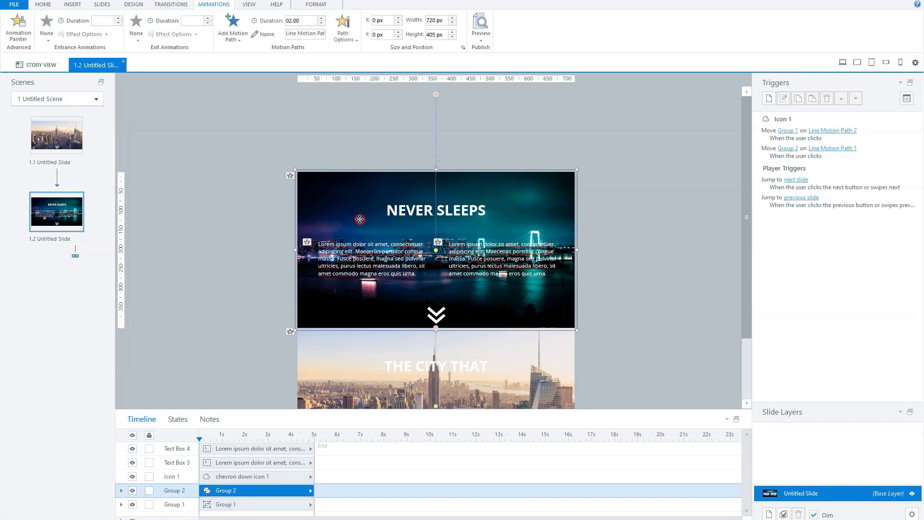
pyautogui.rightClick(360, 220)
pyautogui.click(337, 273)
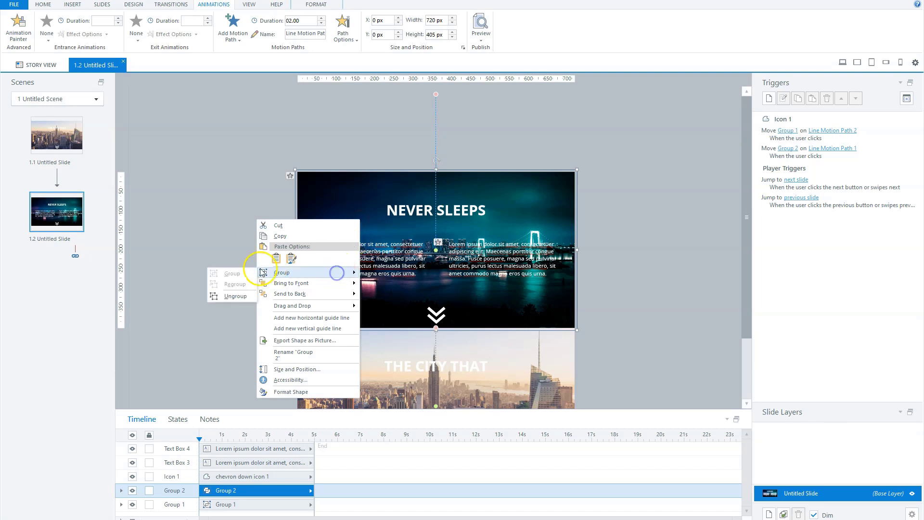
pyautogui.click(236, 296)
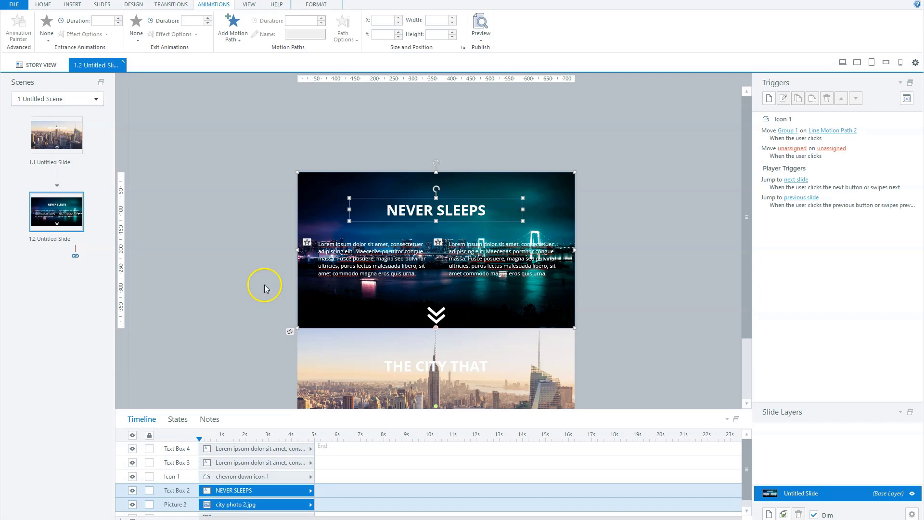
# Group the night photo, NEVER SLEEPS heading and both text columns together with Ctrl+G.
pyautogui.keyDown('shift'); pyautogui.click(365, 254); pyautogui.keyUp('shift')
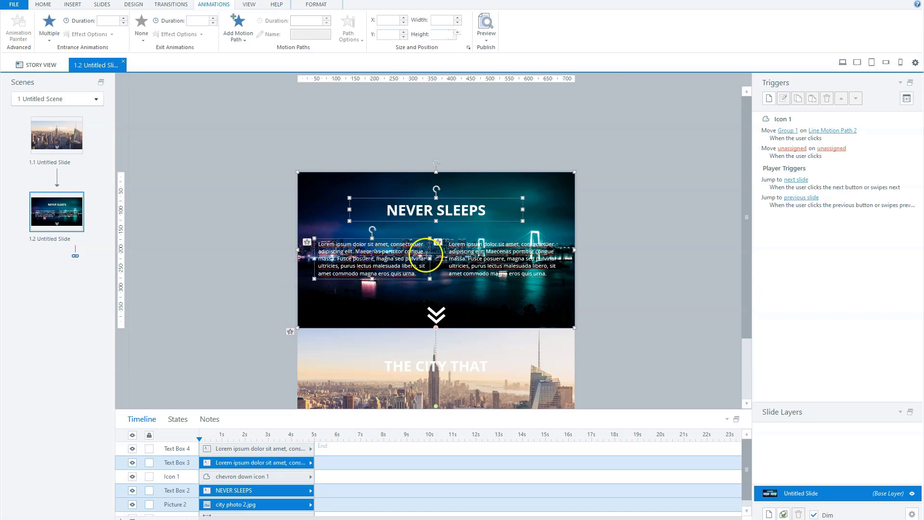
pyautogui.keyDown('shift'); pyautogui.click(490, 251); pyautogui.keyUp('shift')
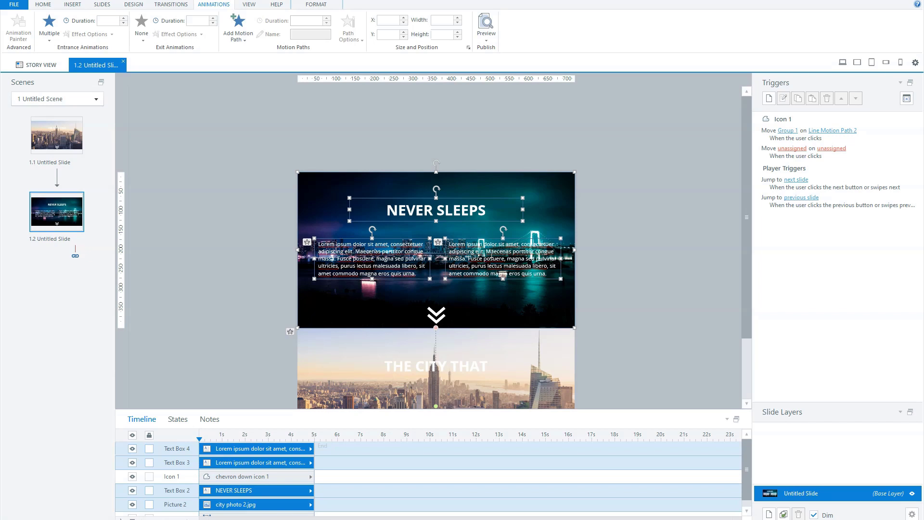
pyautogui.hotkey('ctrl', 'g')
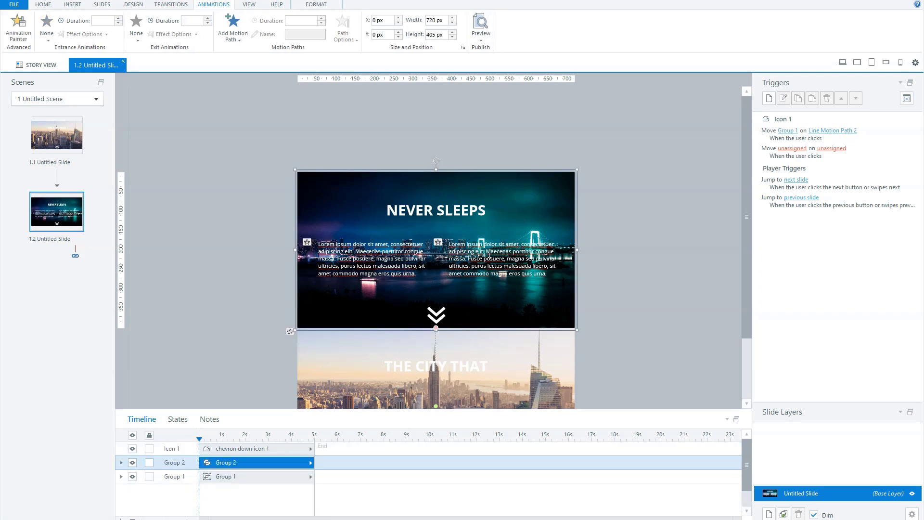
# On slide 1.1, pick up THE CITY THAT group's animation with Animation Painter.
pyautogui.press('alt')
pyautogui.press('Escape')
pyautogui.click(70, 133)
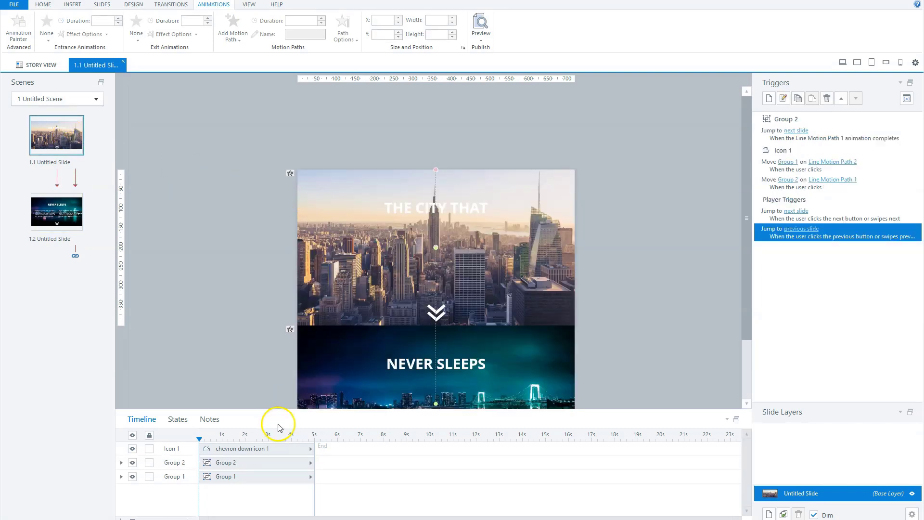
pyautogui.click(264, 477)
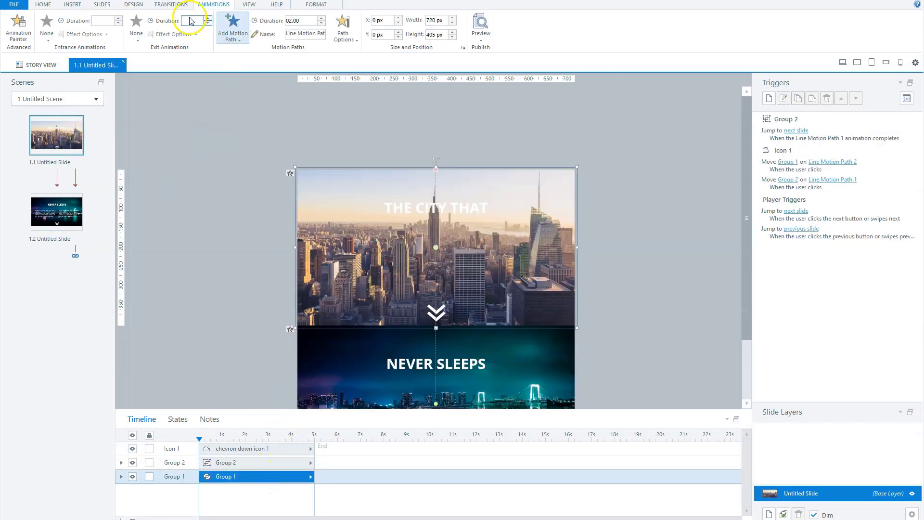
pyautogui.click(19, 35)
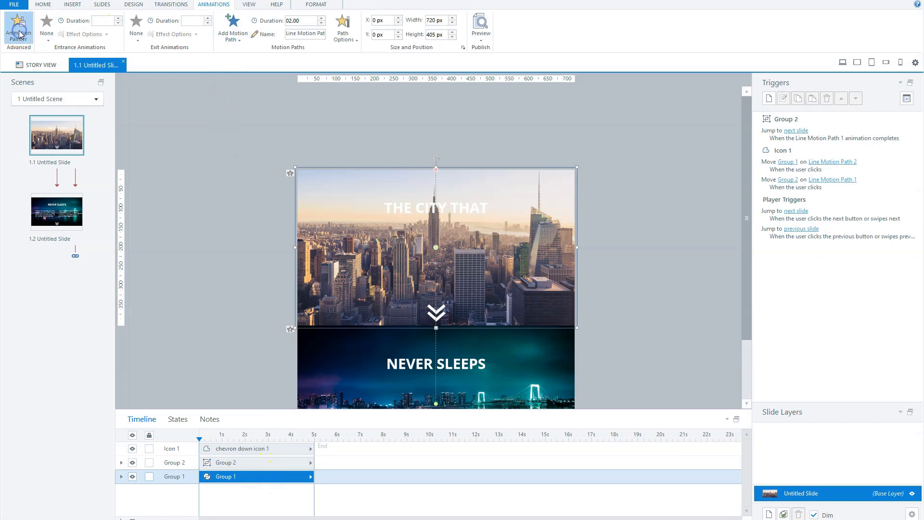
# On slide 1.2, delete the old line motion path from the NEVER SLEEPS group.
pyautogui.click(64, 209)
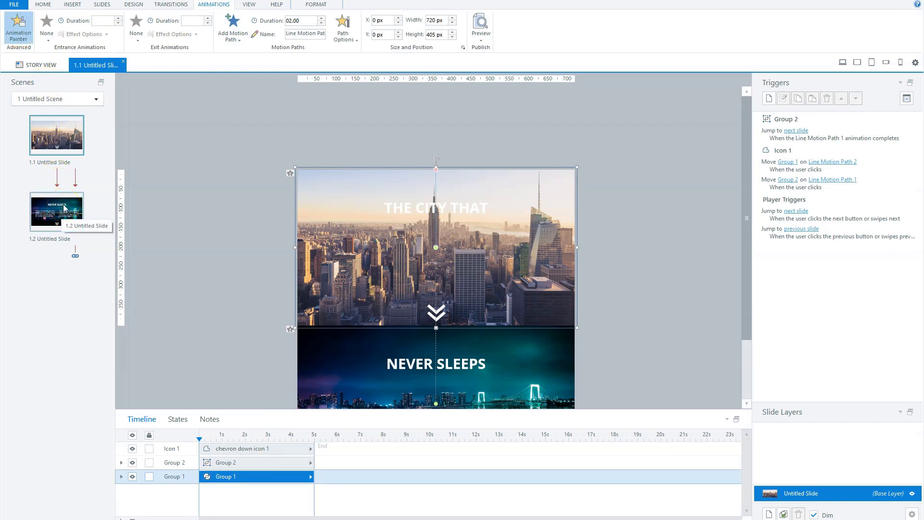
pyautogui.doubleClick(63, 209)
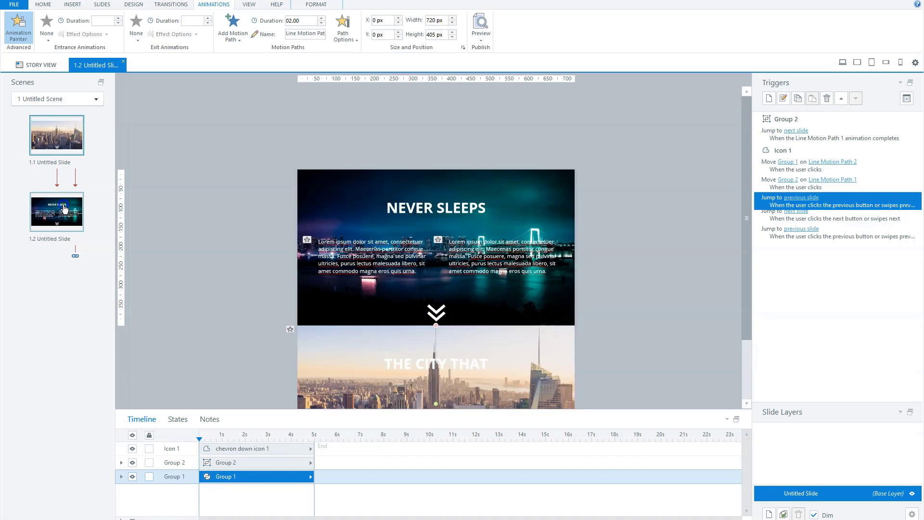
pyautogui.click(222, 208)
pyautogui.click(310, 202)
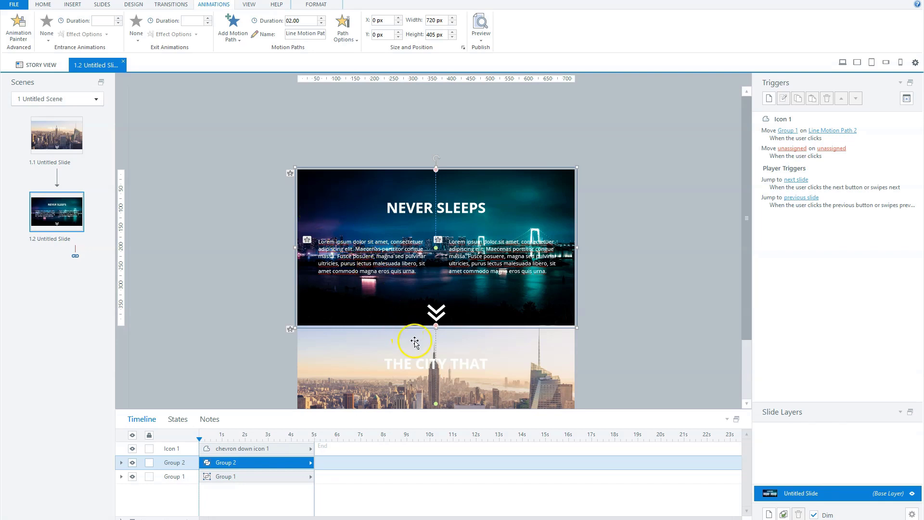
pyautogui.click(437, 351)
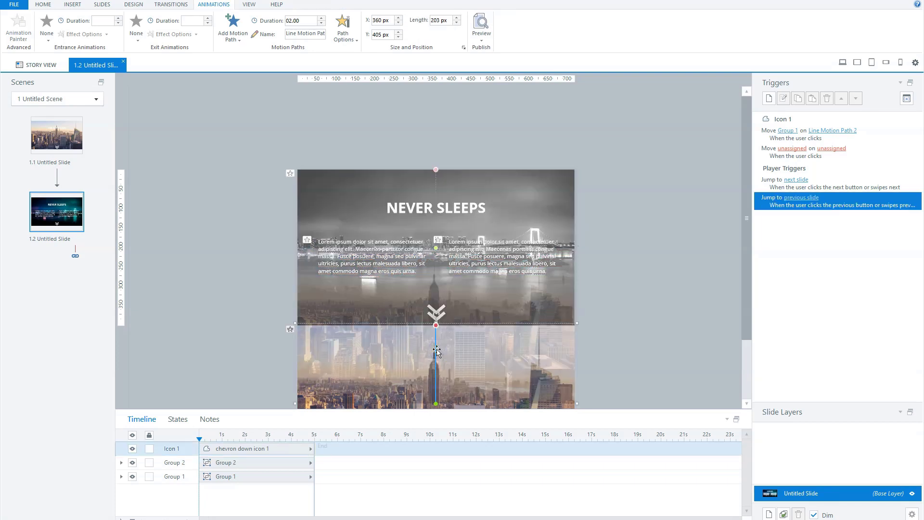
pyautogui.press('Delete')
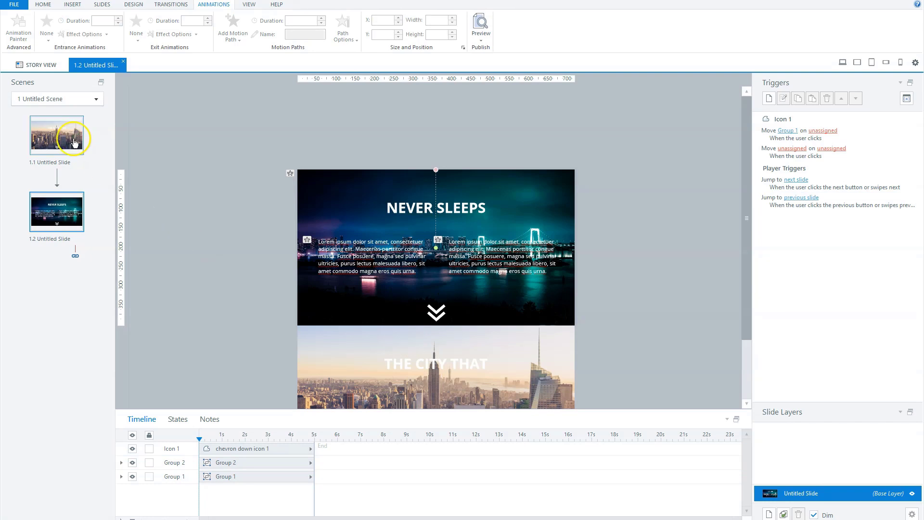
# Copy Group 2's motion path from slide 1.1 onto Group 2 on slide 1.2.
pyautogui.click(77, 136)
pyautogui.click(319, 375)
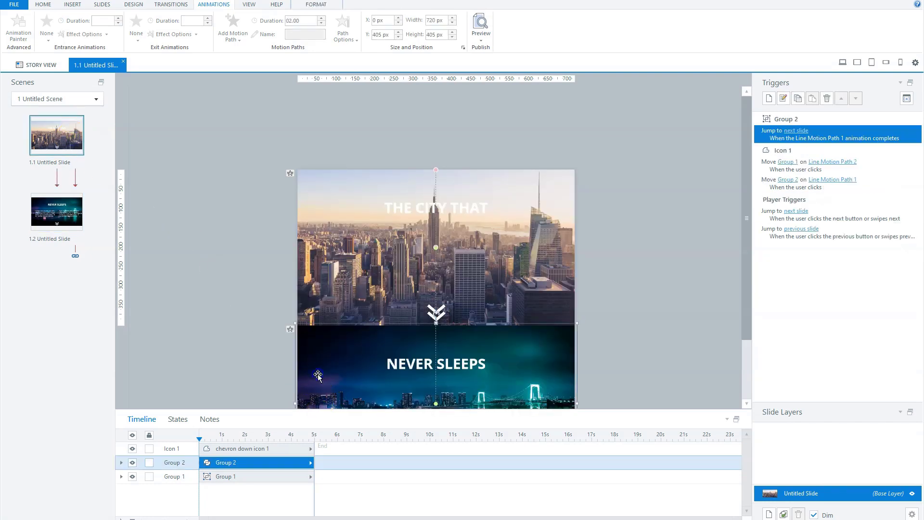
pyautogui.click(19, 24)
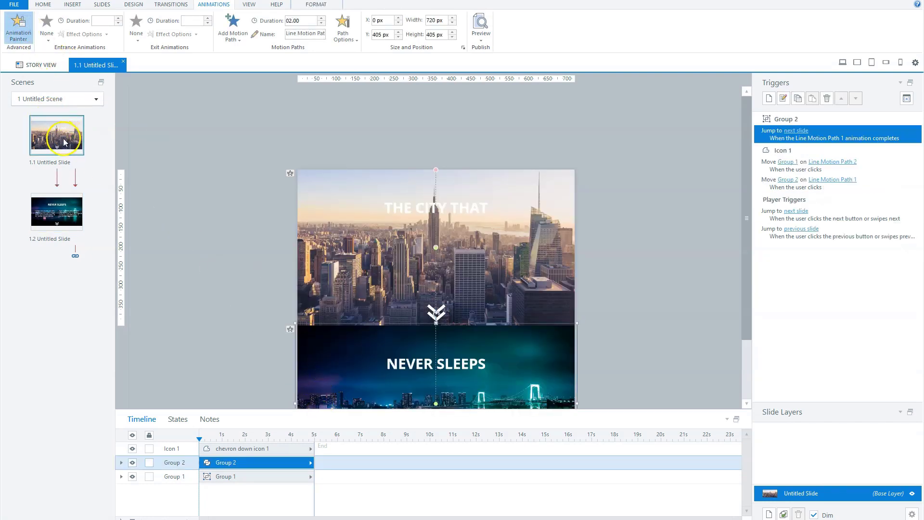
pyautogui.click(58, 208)
pyautogui.click(337, 366)
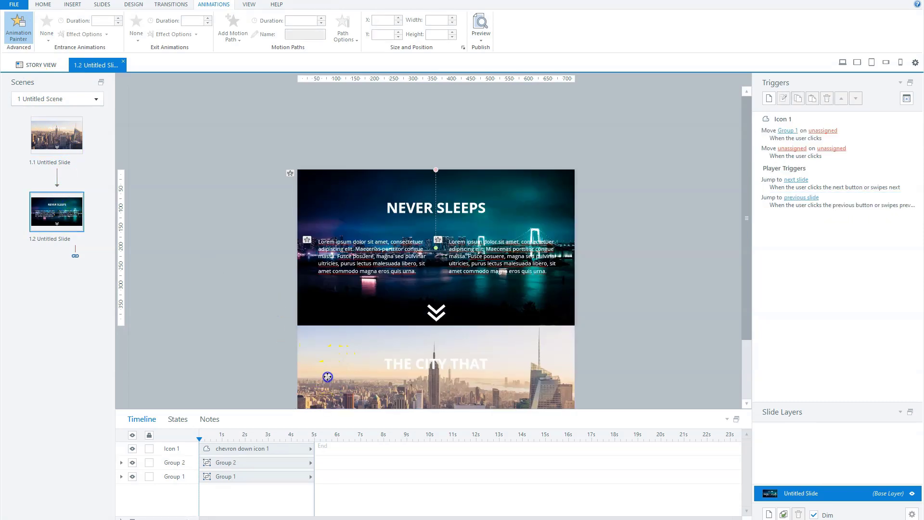
# Preview this slide only and click the down chevron in the player to run the parallax move.
pyautogui.click(481, 42)
pyautogui.click(474, 60)
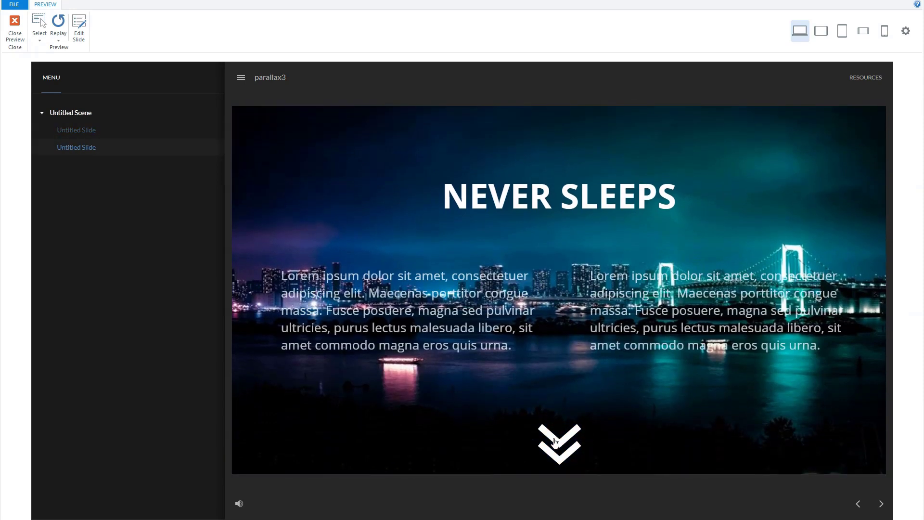
pyautogui.click(556, 440)
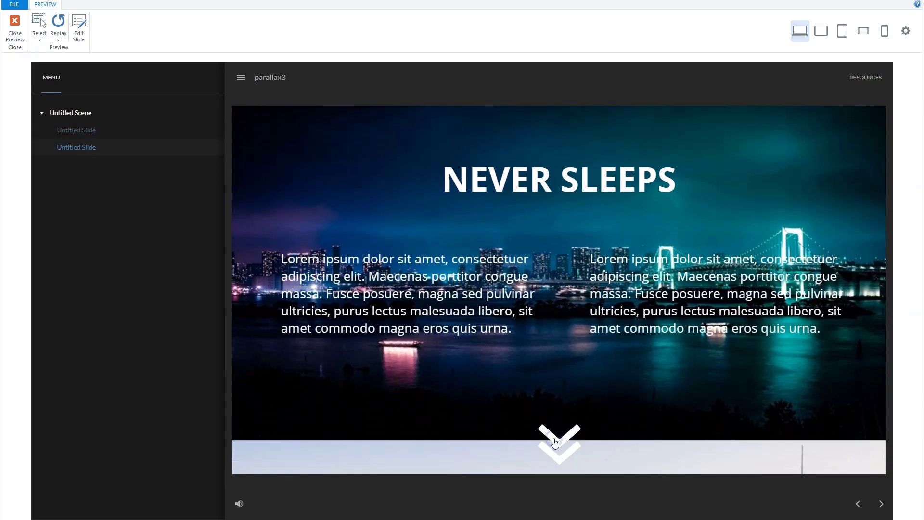